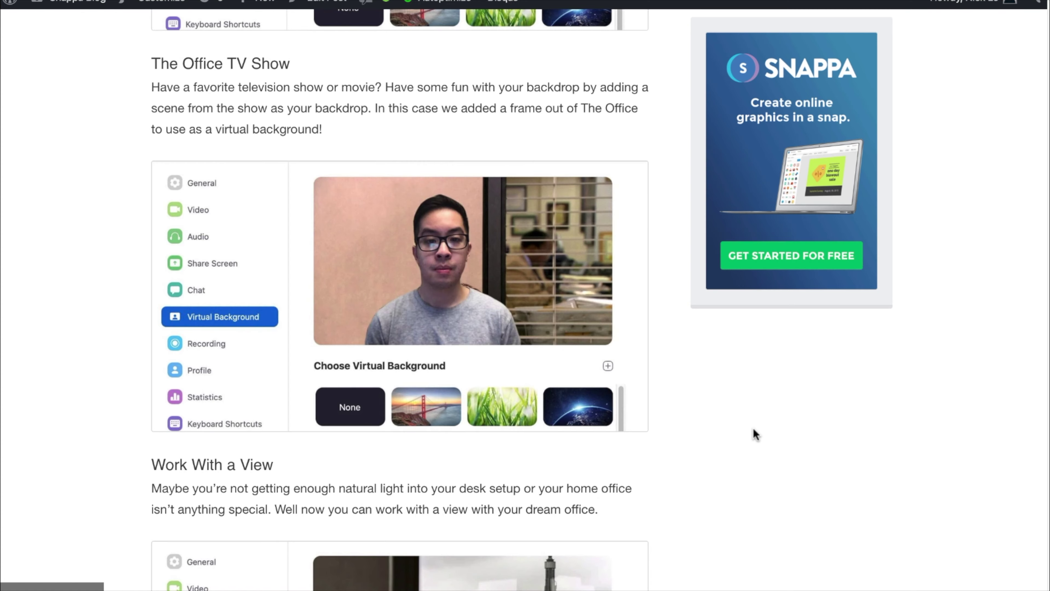
# - Scroll down through the Snappa blog article
pyautogui.scroll(-7, 753, 434)
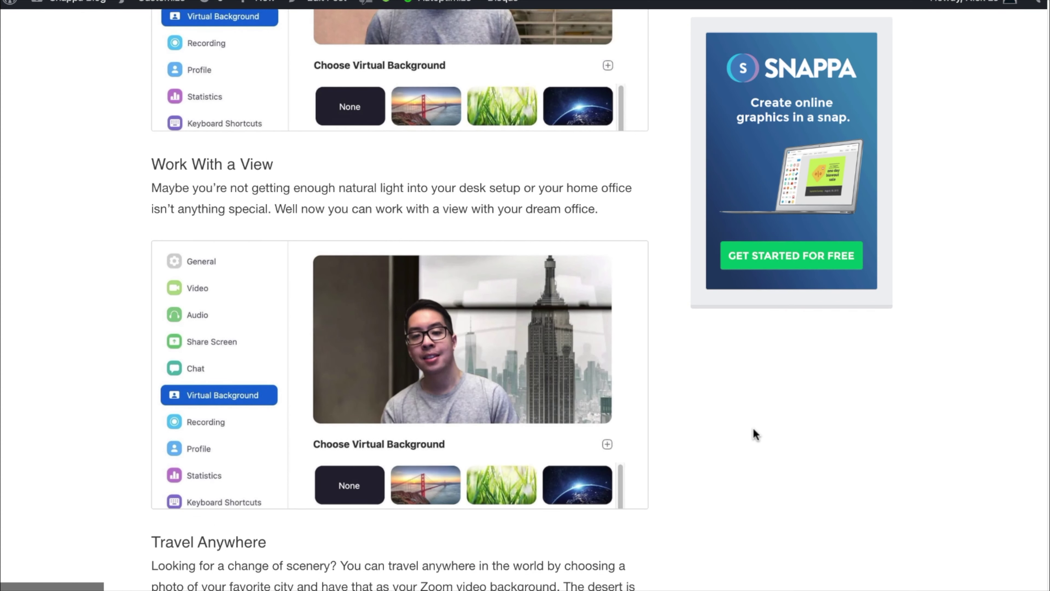
pyautogui.scroll(-1, 753, 433)
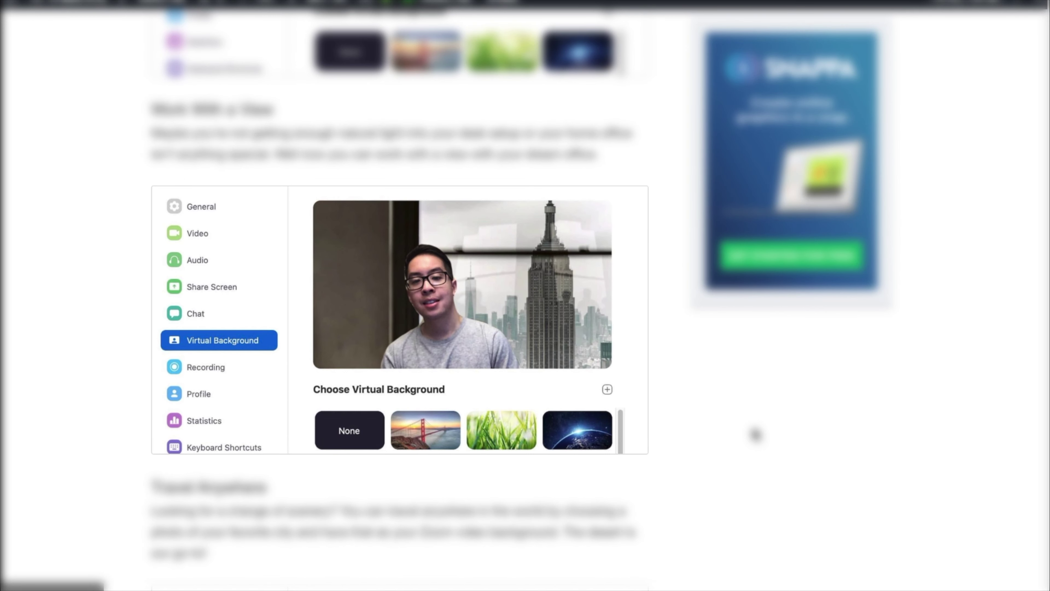
pyautogui.scroll(-10, 756, 435)
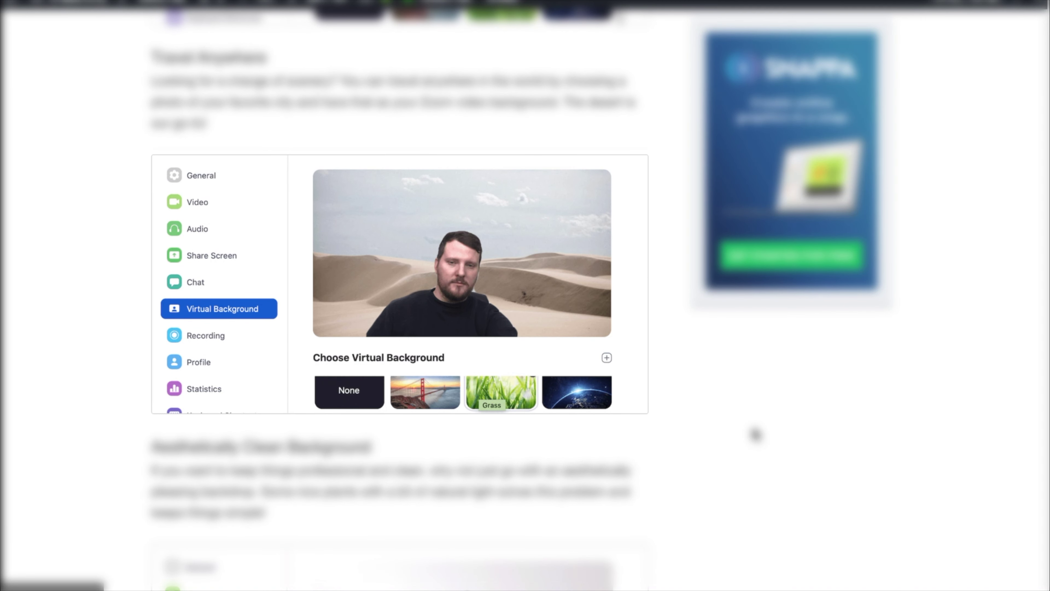
pyautogui.scroll(-8, 756, 434)
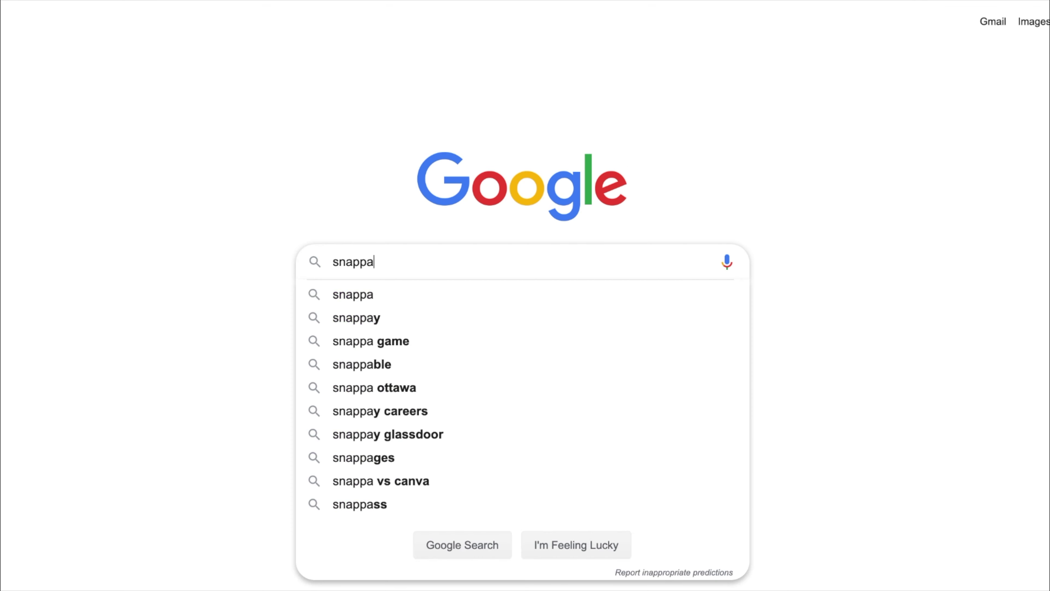
# - Search for snappa.com, open the Snappa site and choose Get Started Free
pyautogui.write('.com')
pyautogui.press('Return')
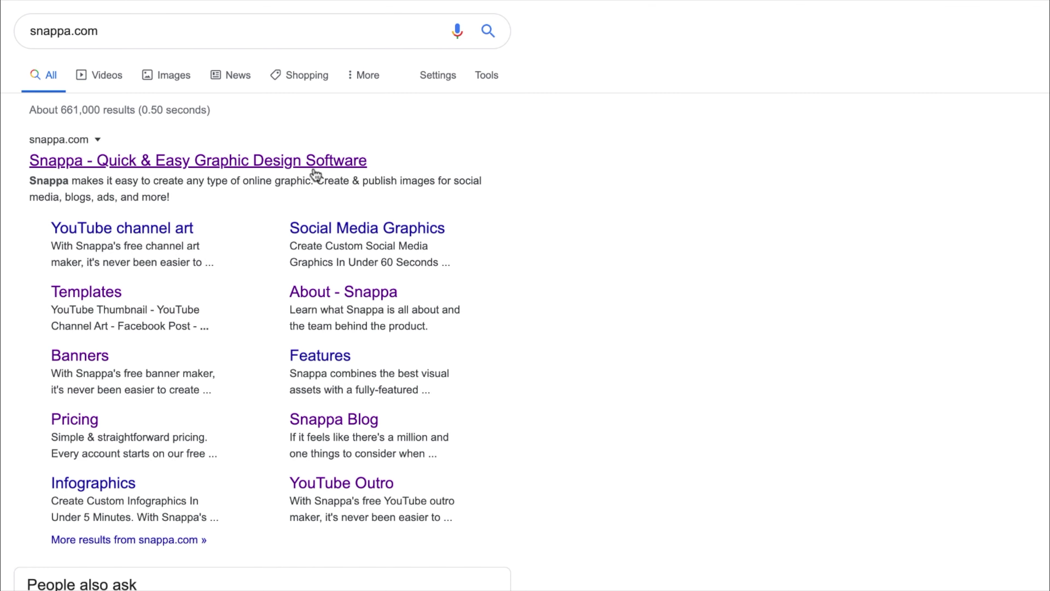
pyautogui.click(318, 165)
pyautogui.click(894, 36)
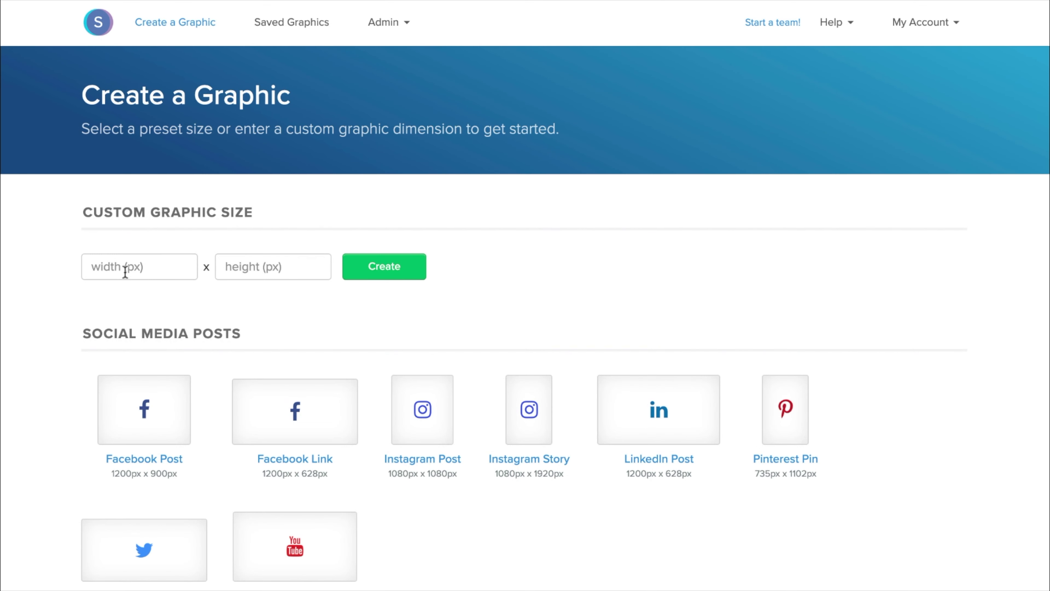
# - Create a custom graphic with width 1920 and height 1080
pyautogui.click(126, 271)
pyautogui.write('1920')
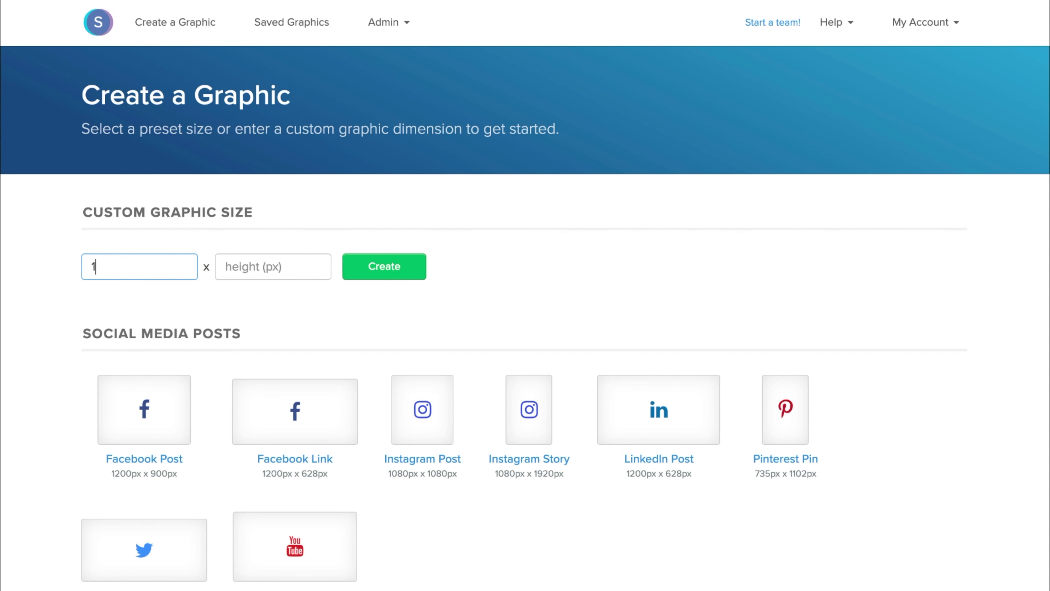
pyautogui.click(273, 266)
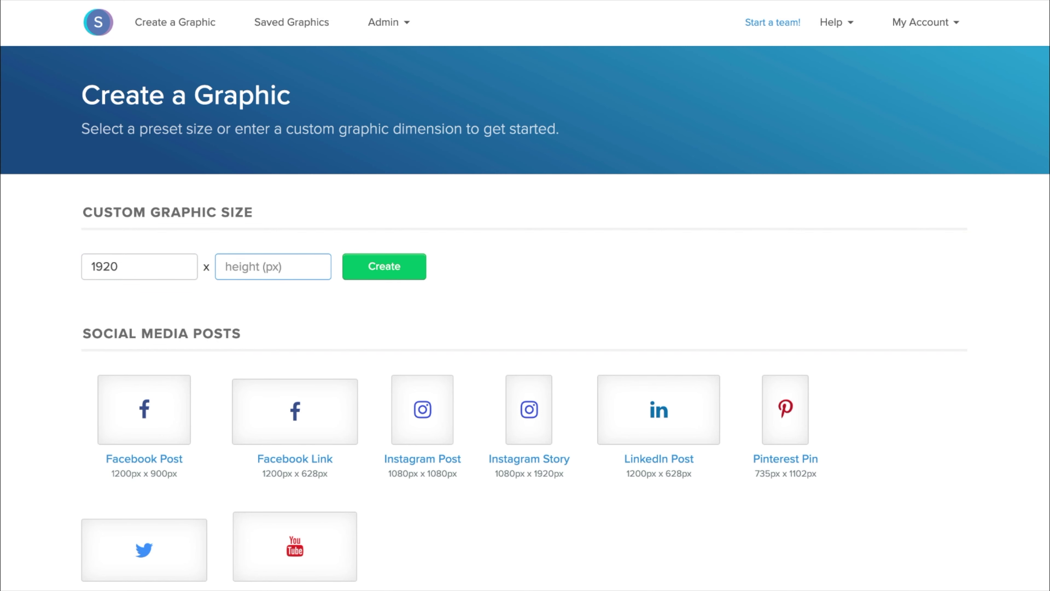
pyautogui.write('1080')
pyautogui.click(406, 274)
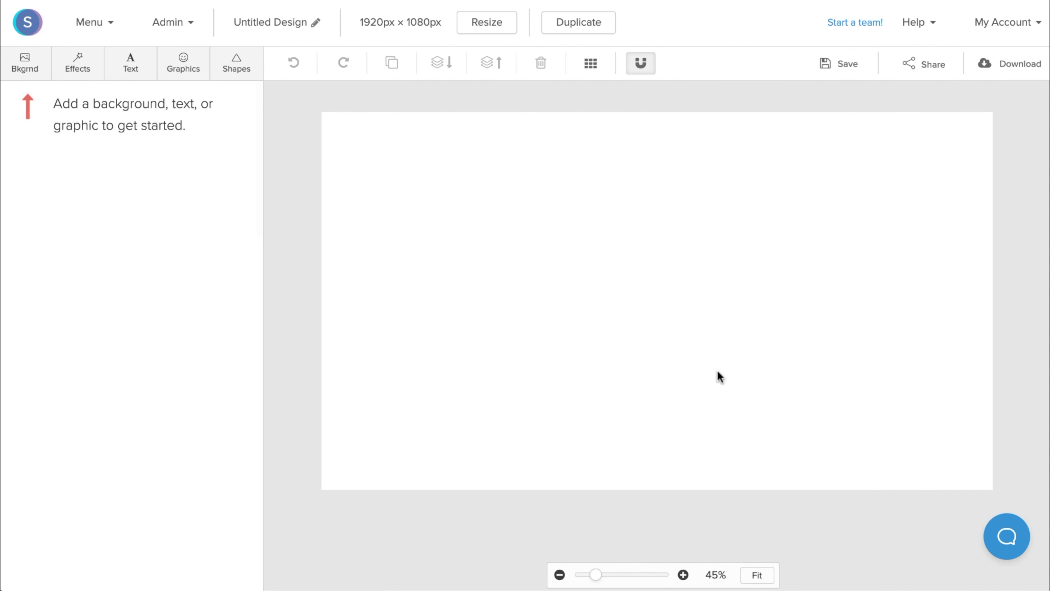
# - Browse the Patterns, Uploads and Color background options, leaving the canvas white and returning to Patterns
pyautogui.click(27, 68)
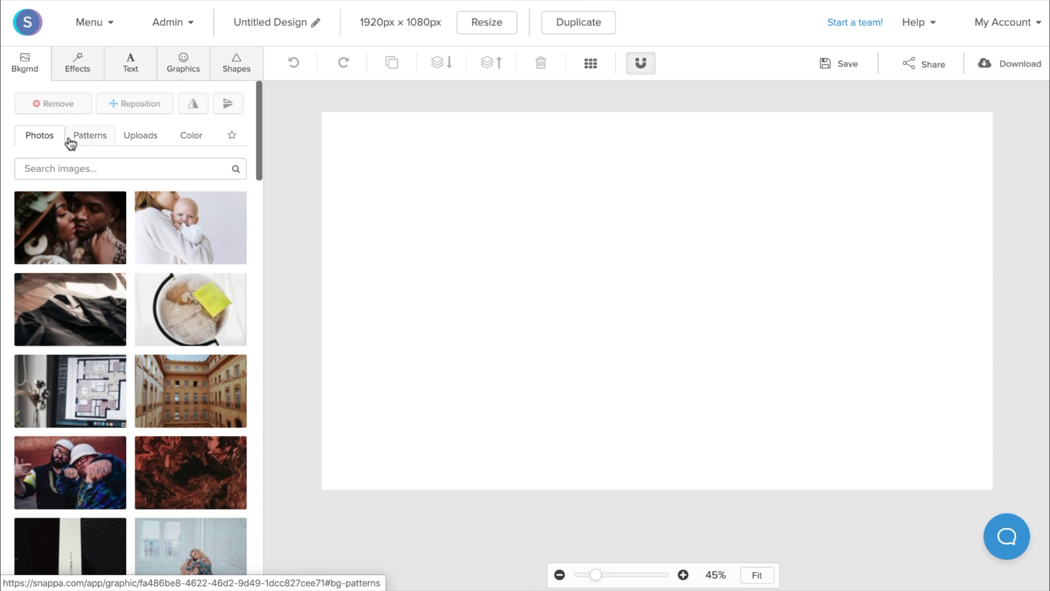
pyautogui.click(85, 142)
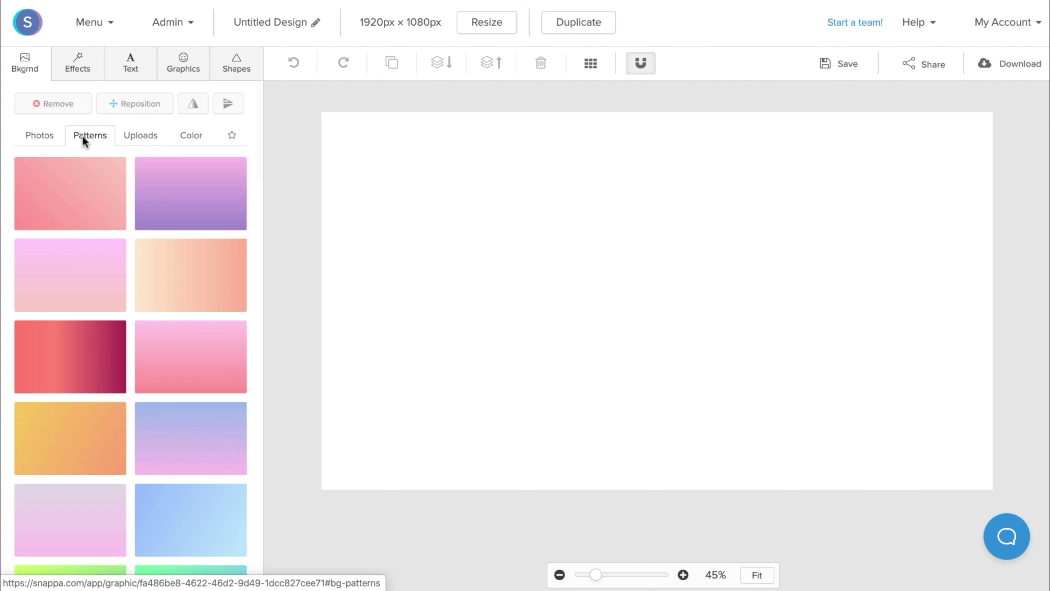
pyautogui.click(146, 138)
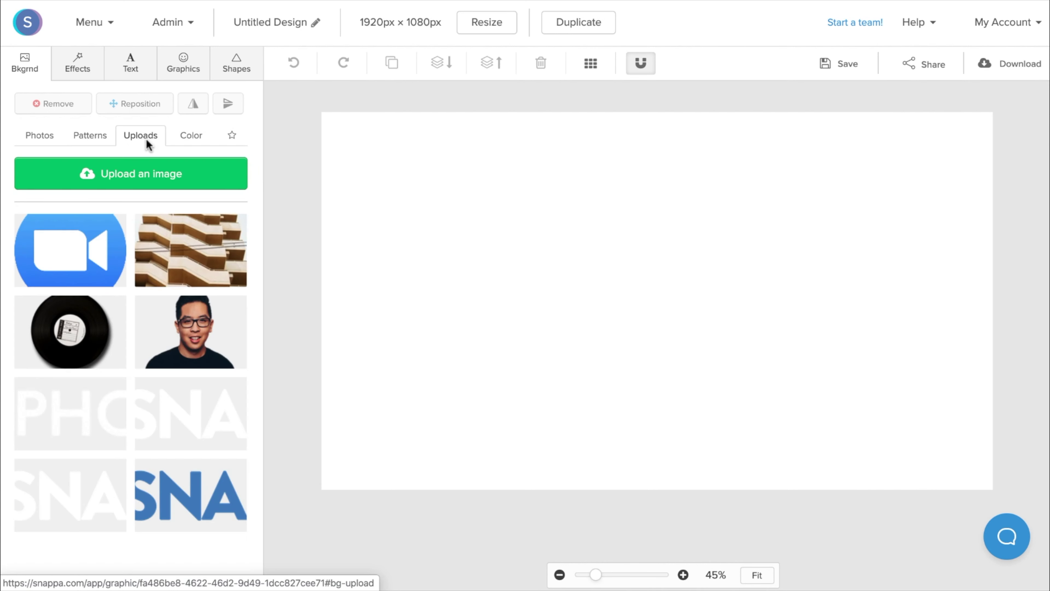
pyautogui.click(184, 137)
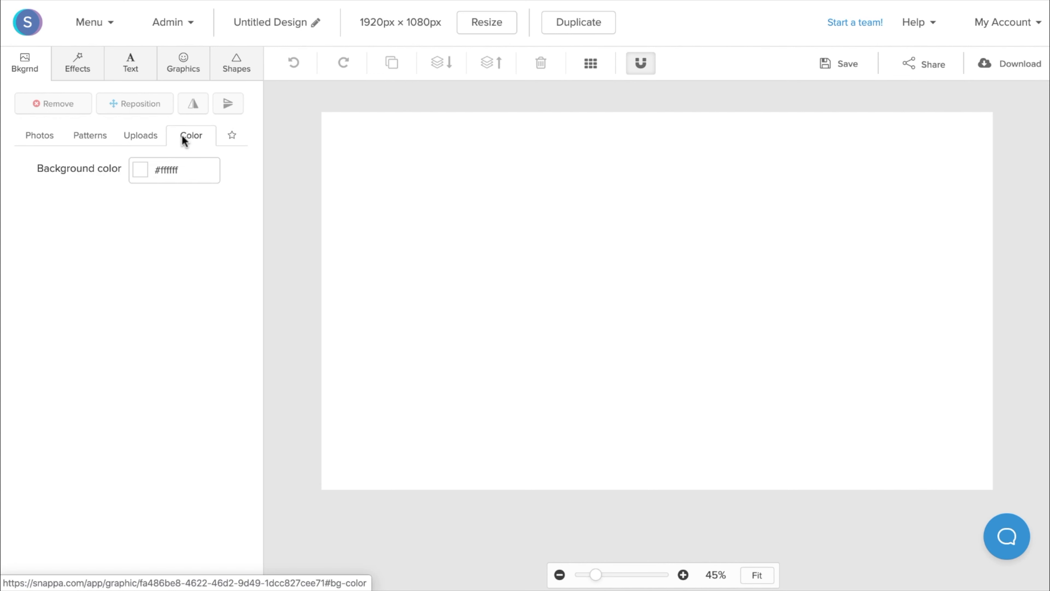
pyautogui.click(140, 173)
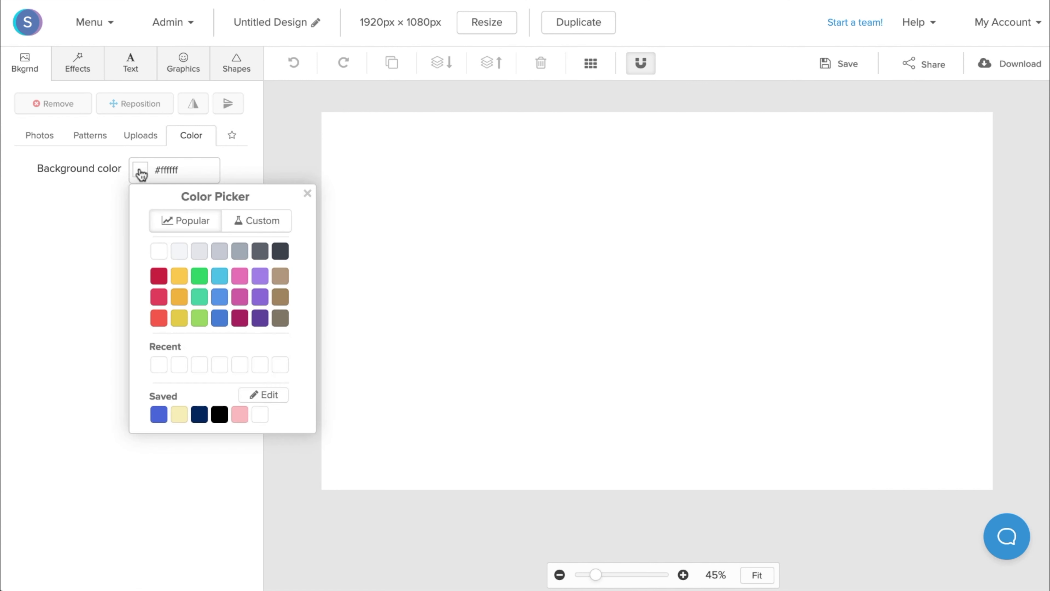
pyautogui.click(141, 172)
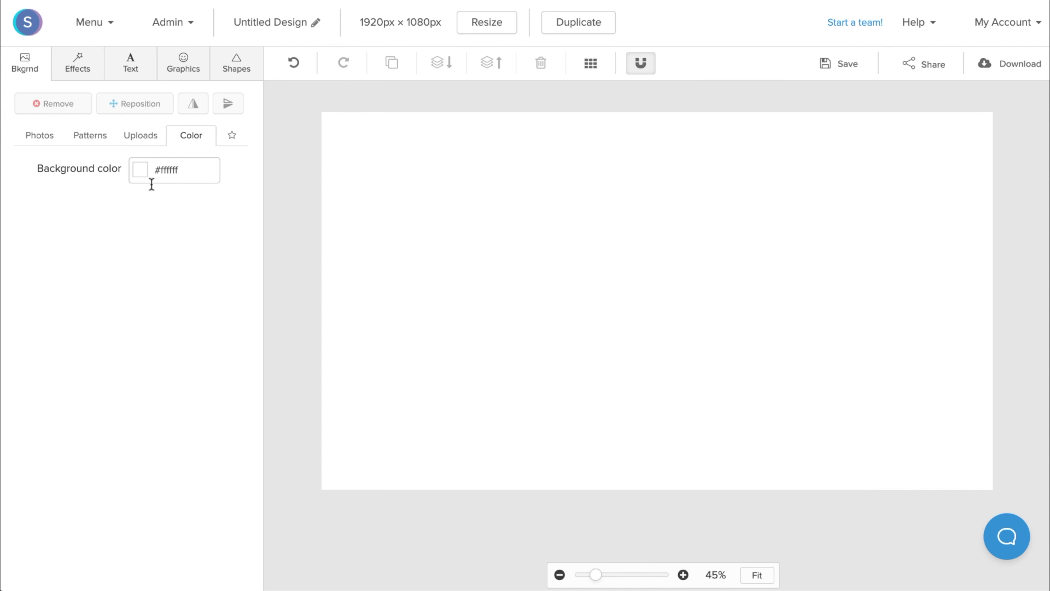
pyautogui.click(103, 142)
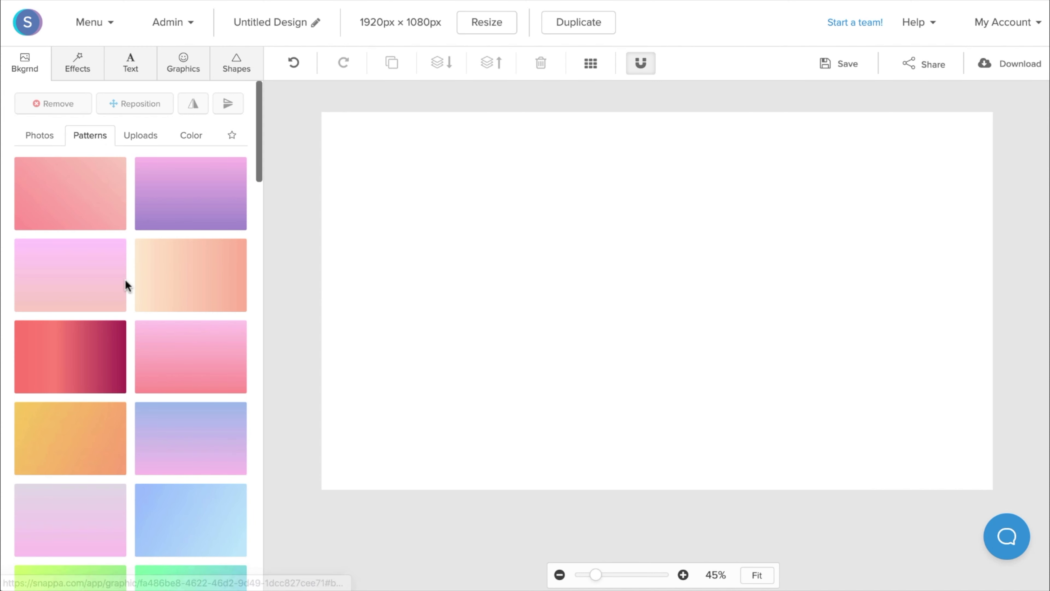
# - Try the teal-to-navy gradient, then apply the light cyan-to-blue gradient instead
pyautogui.scroll(-4, 147, 364)
pyautogui.scroll(-12, 148, 364)
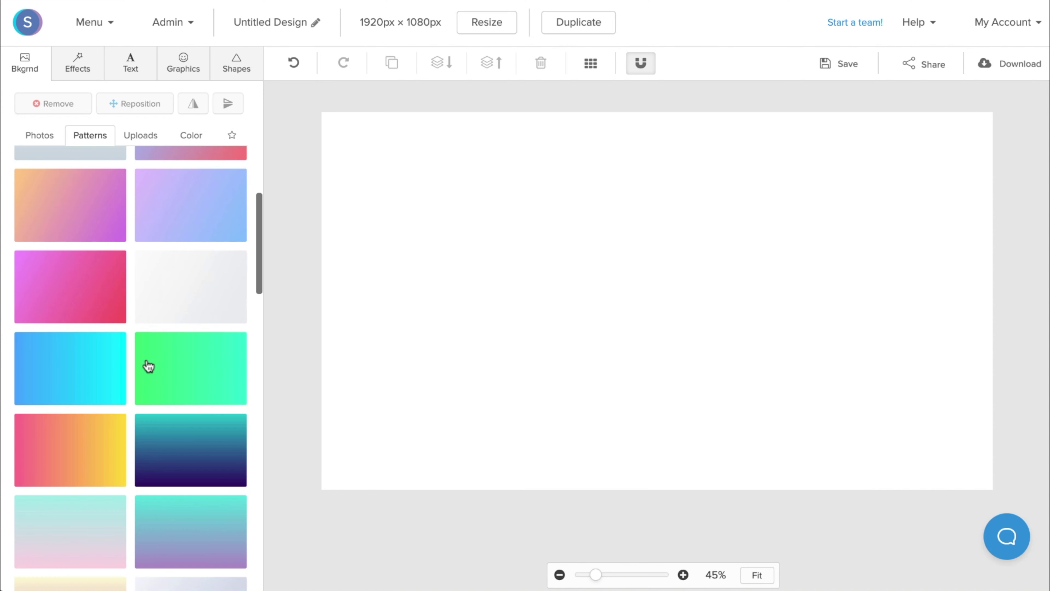
pyautogui.click(170, 305)
pyautogui.scroll(-1, 166, 385)
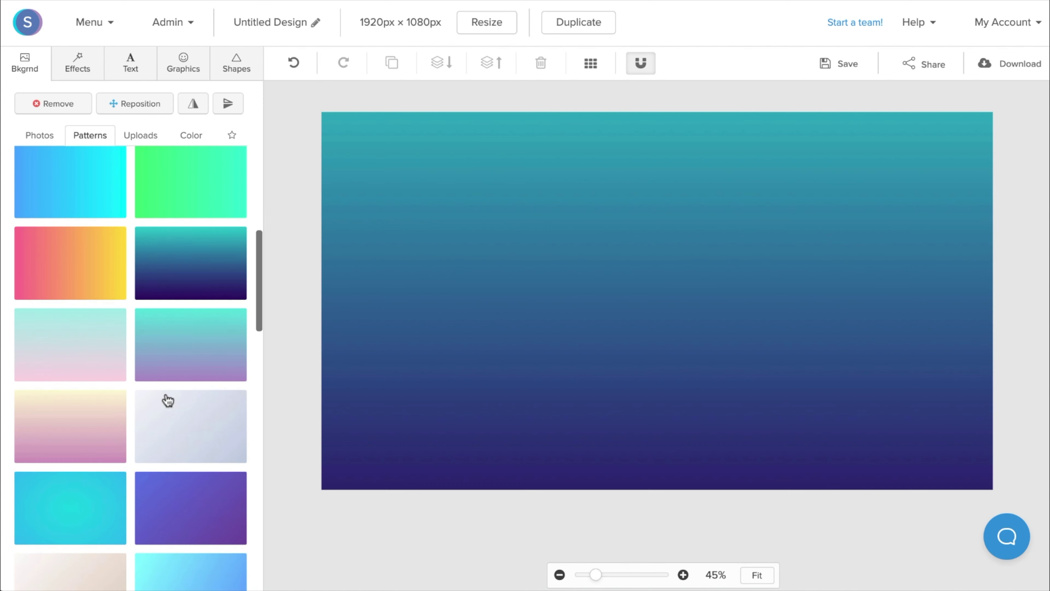
pyautogui.scroll(-3, 168, 408)
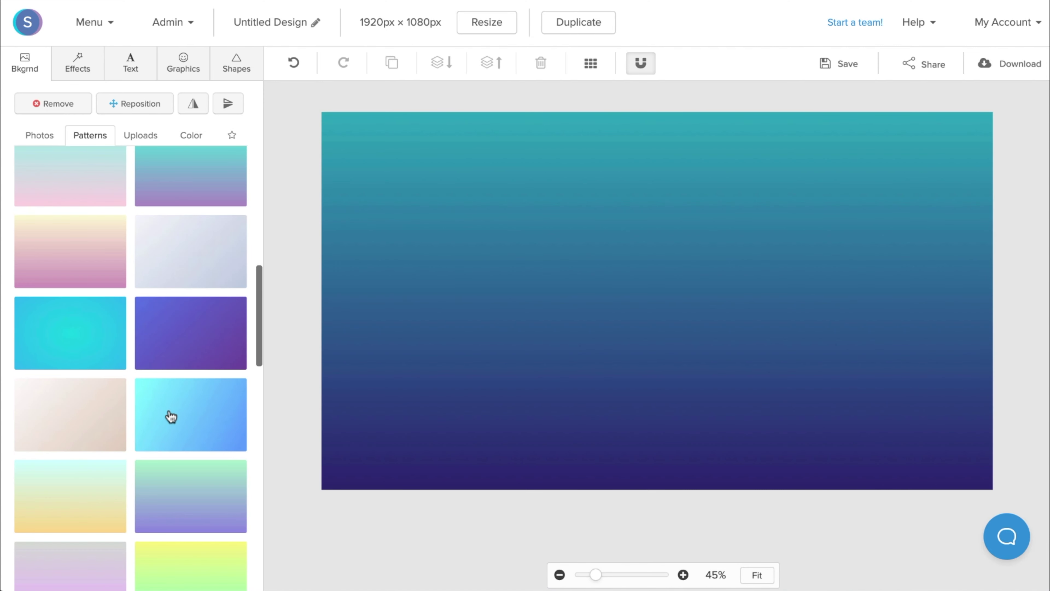
pyautogui.click(169, 415)
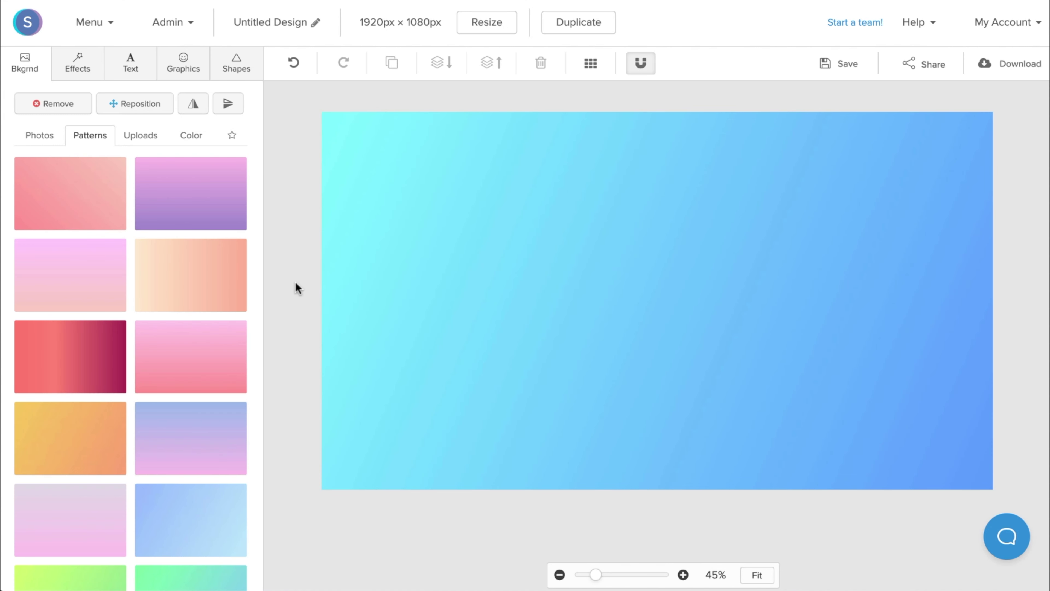
# - Search the background stock photos for 'minimal'
pyautogui.click(26, 140)
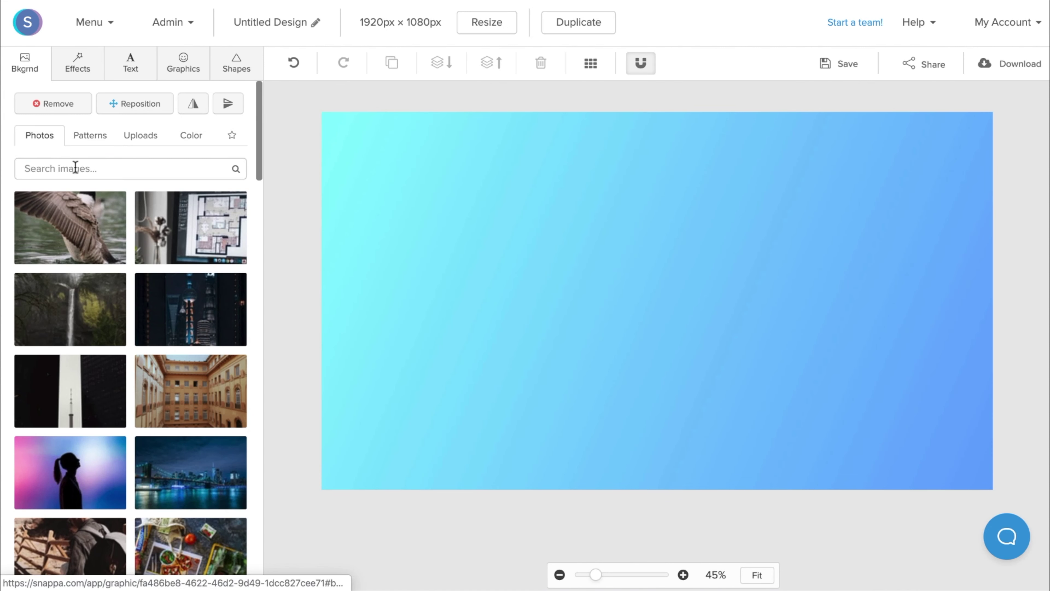
pyautogui.click(75, 168)
pyautogui.write('minim')
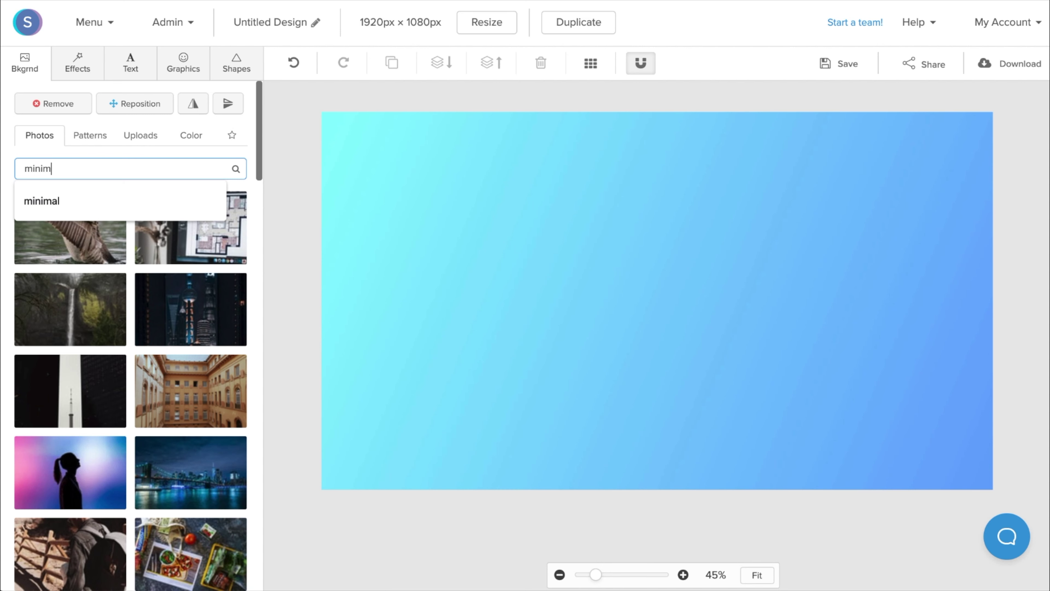
pyautogui.write('al')
pyautogui.press('Return')
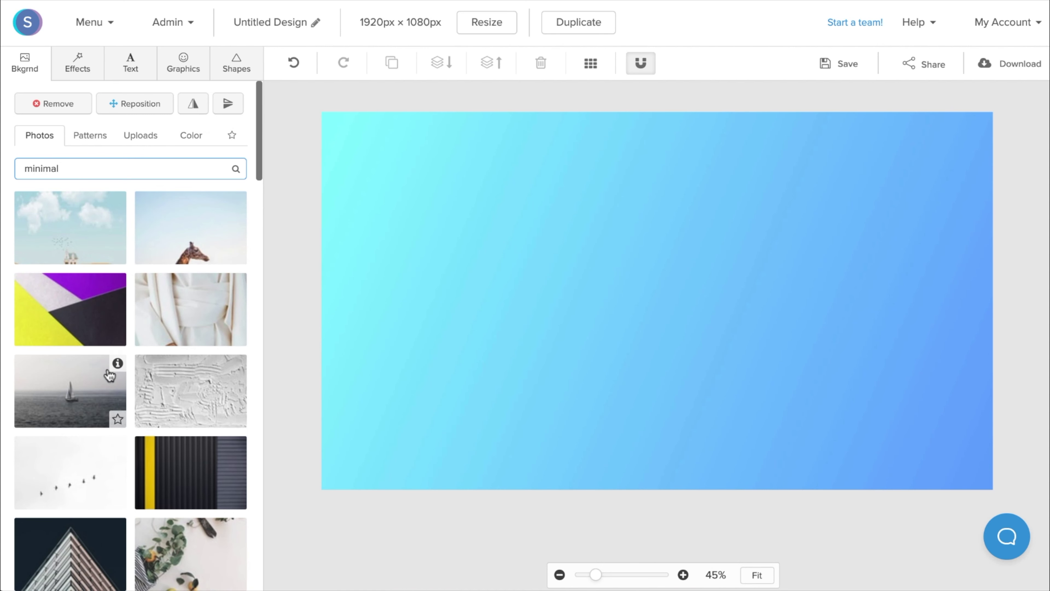
pyautogui.scroll(-10, 109, 375)
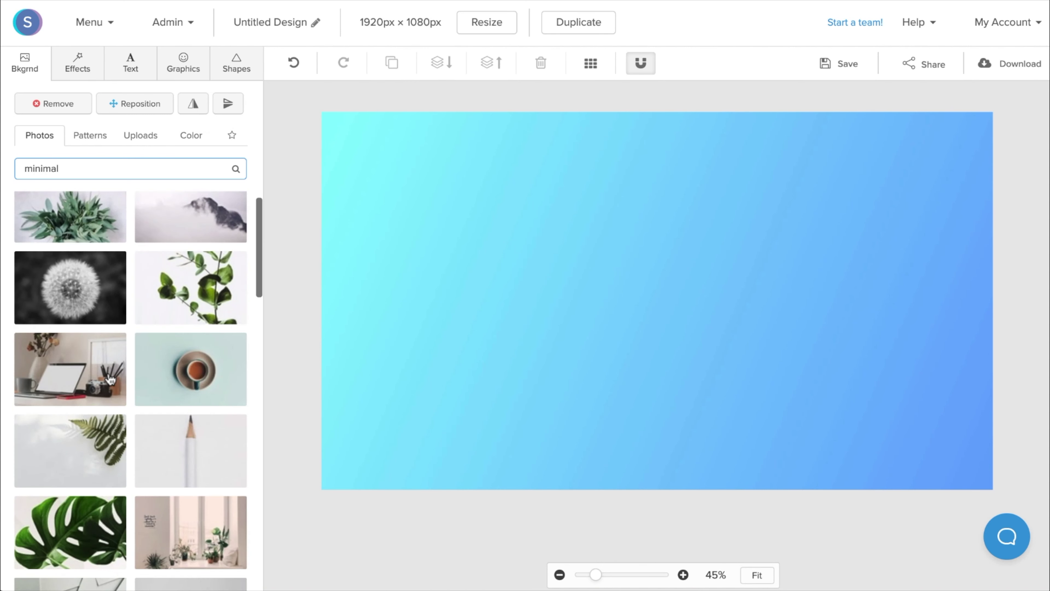
pyautogui.scroll(-12, 109, 379)
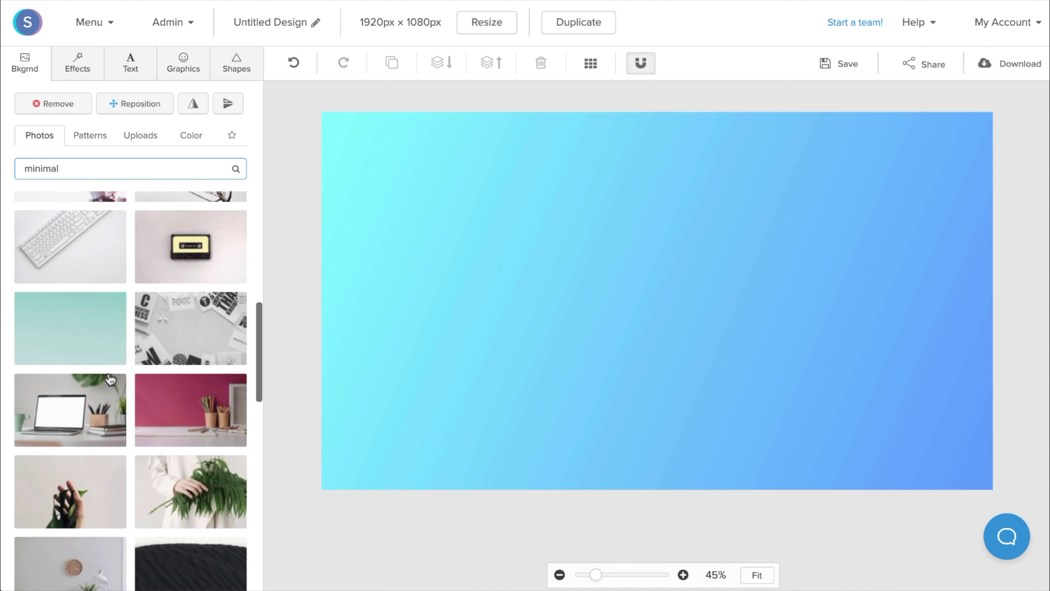
pyautogui.scroll(-3, 109, 379)
# - Try the laptop-desk and frame-and-mannequin photos, ending on the minimal shelf photo background
pyautogui.click(71, 287)
pyautogui.scroll(-8, 104, 481)
pyautogui.scroll(-10, 105, 481)
pyautogui.click(179, 424)
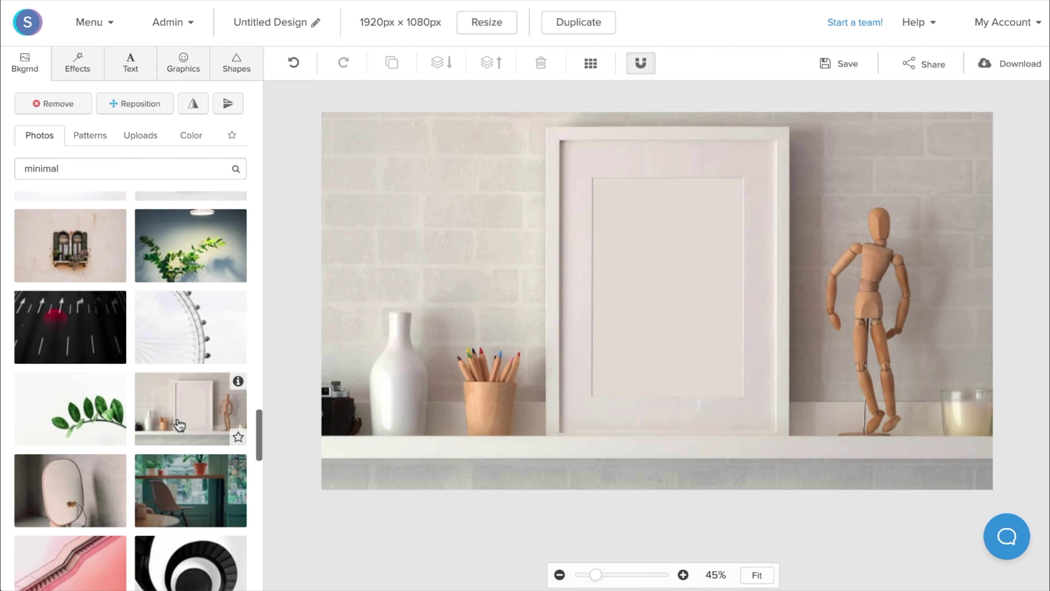
pyautogui.click(294, 62)
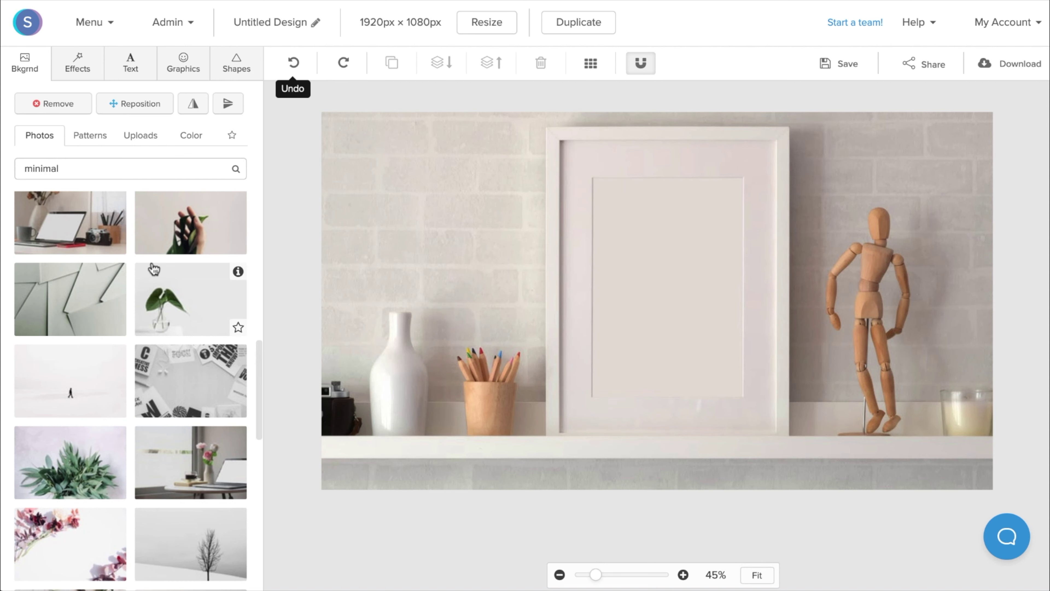
pyautogui.doubleClick(107, 175)
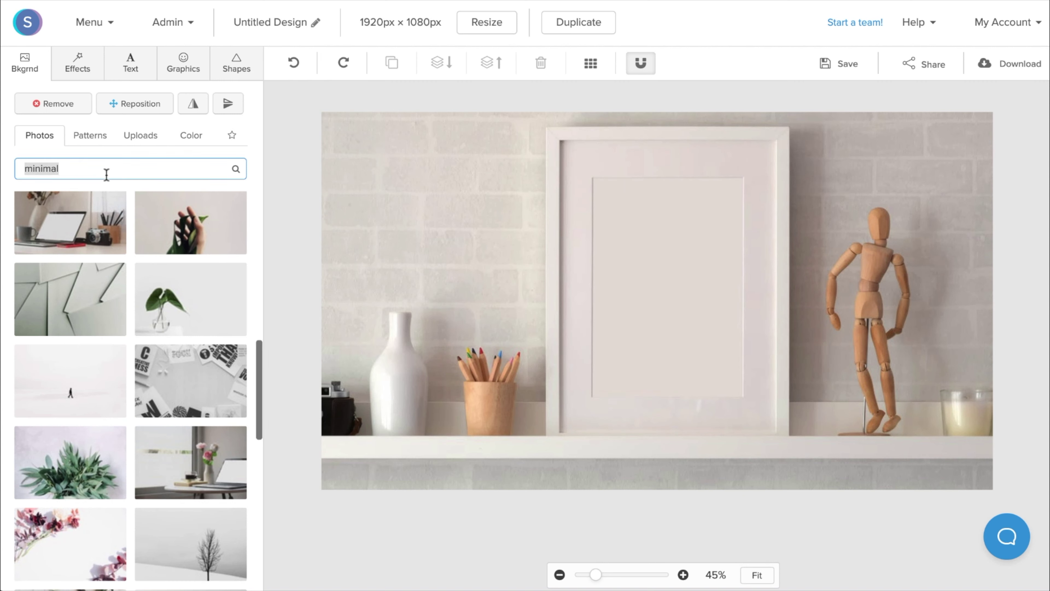
# - Search photos for 'travel' and set the Eiffel Tower photo as background
pyautogui.write('travel')
pyautogui.press('Return')
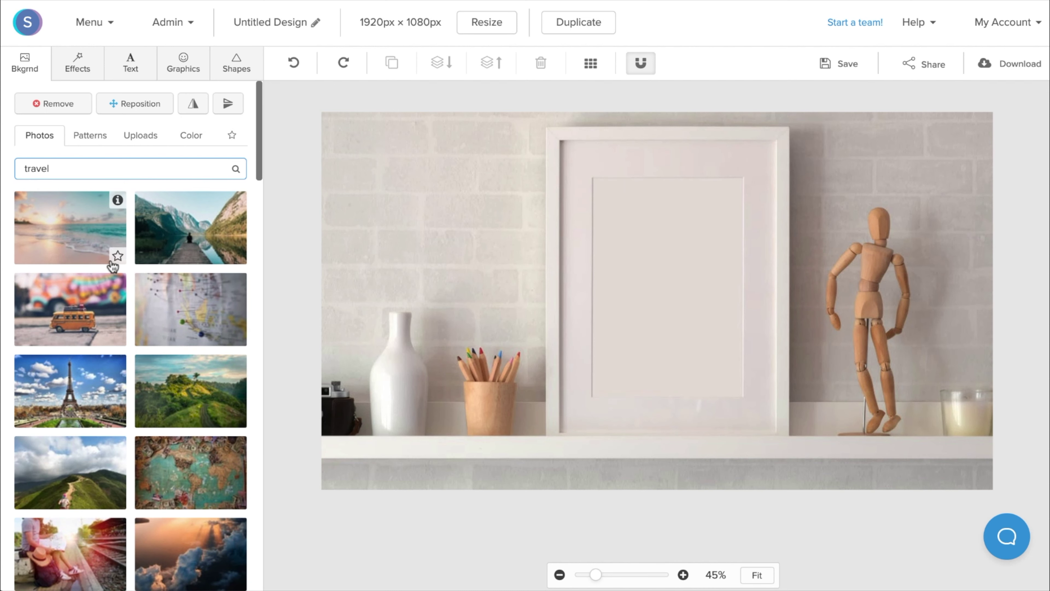
pyautogui.scroll(-1, 198, 452)
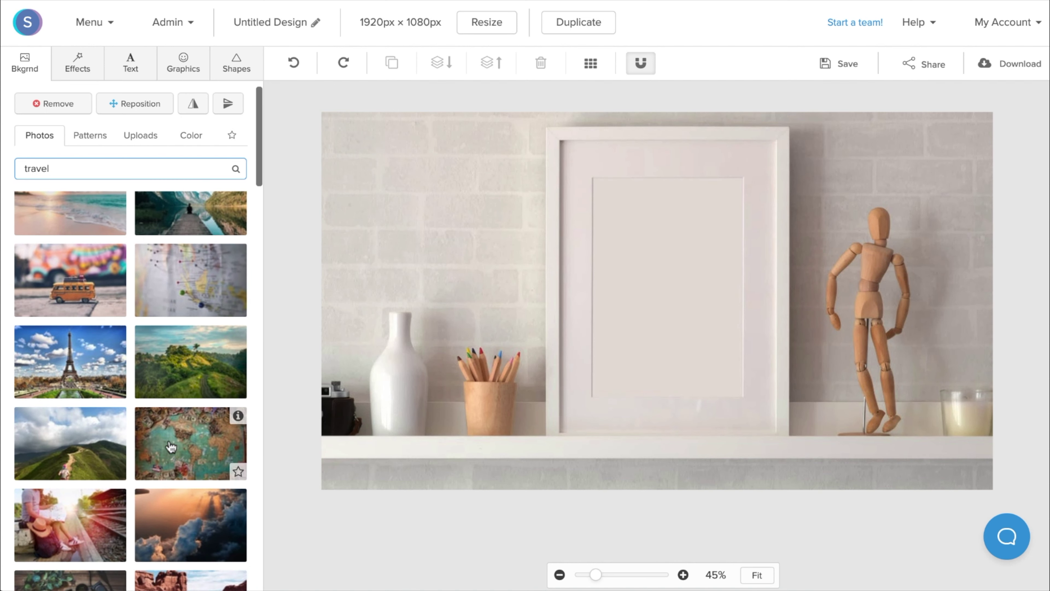
pyautogui.click(66, 380)
# - Switch the background to the aerial islands photo
pyautogui.scroll(-5, 142, 326)
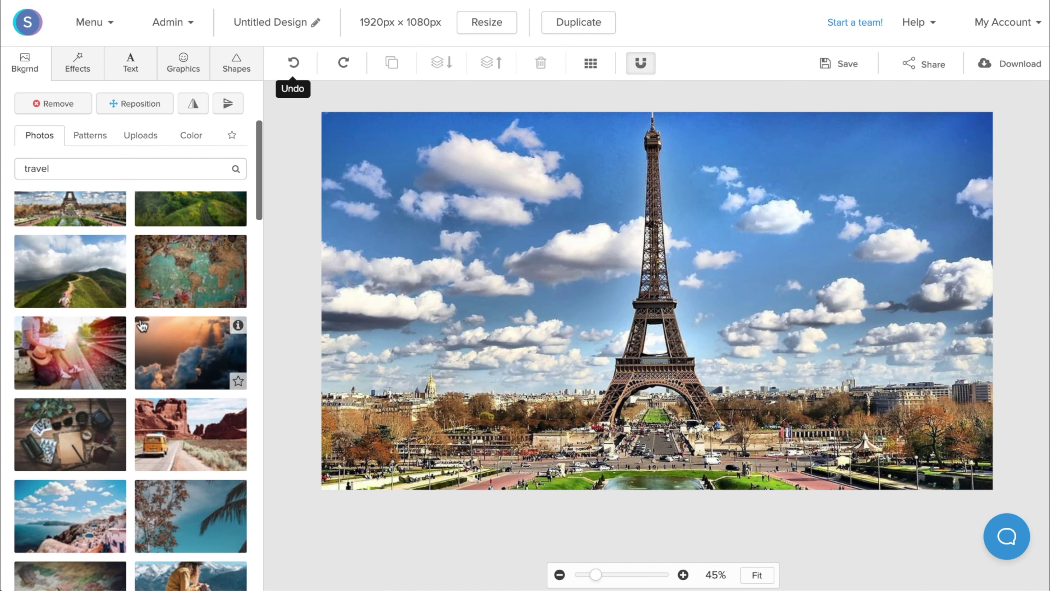
pyautogui.scroll(-10, 142, 326)
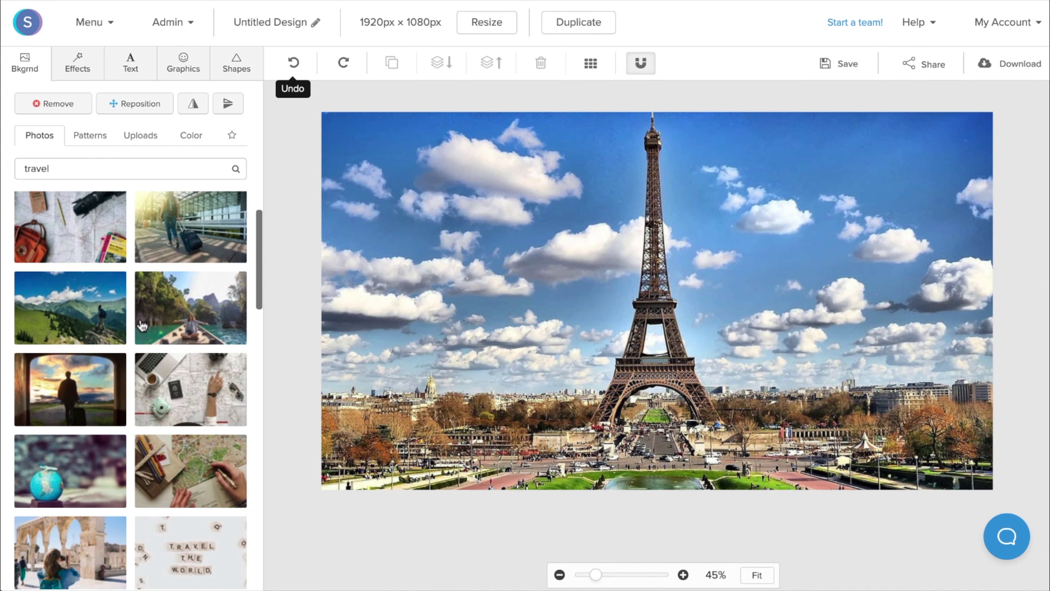
pyautogui.scroll(-10, 142, 325)
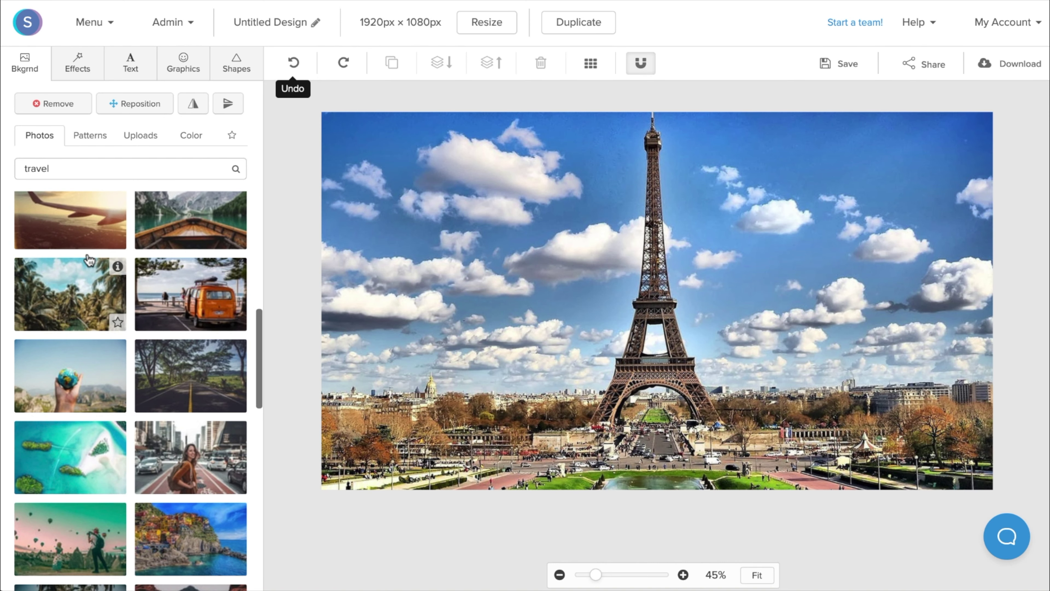
pyautogui.click(64, 456)
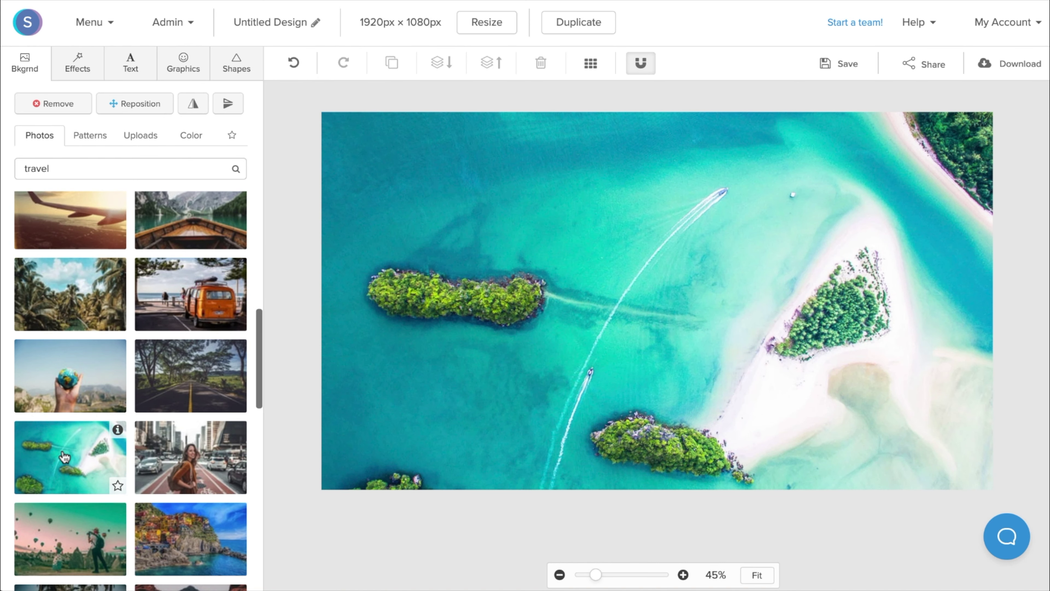
pyautogui.scroll(-2, 64, 456)
pyautogui.scroll(-2, 64, 456)
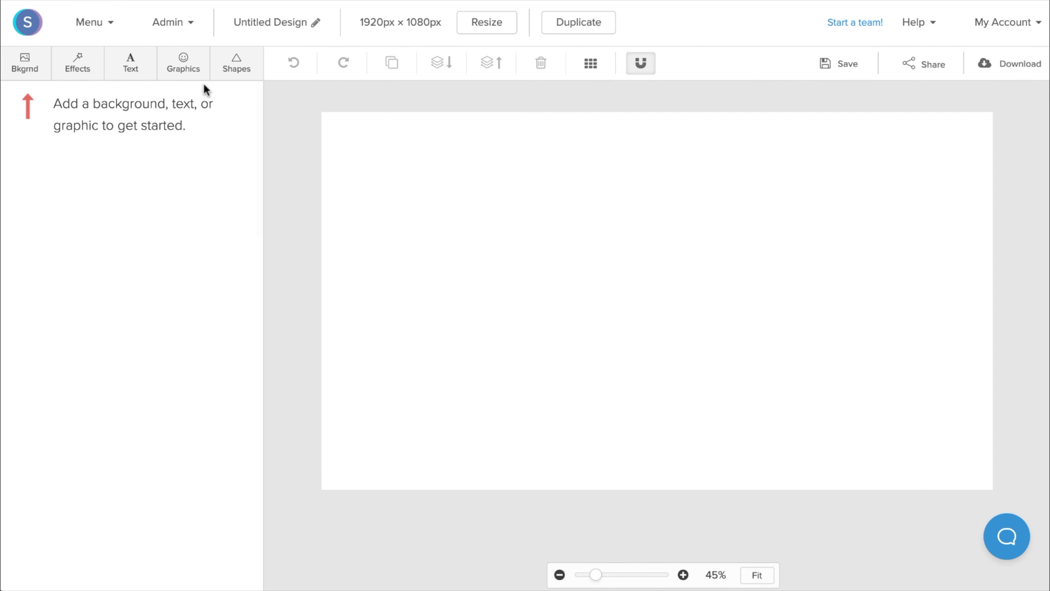
# - Apply the deep blue-to-sky-blue vertical gradient from the background Patterns
pyautogui.click(26, 70)
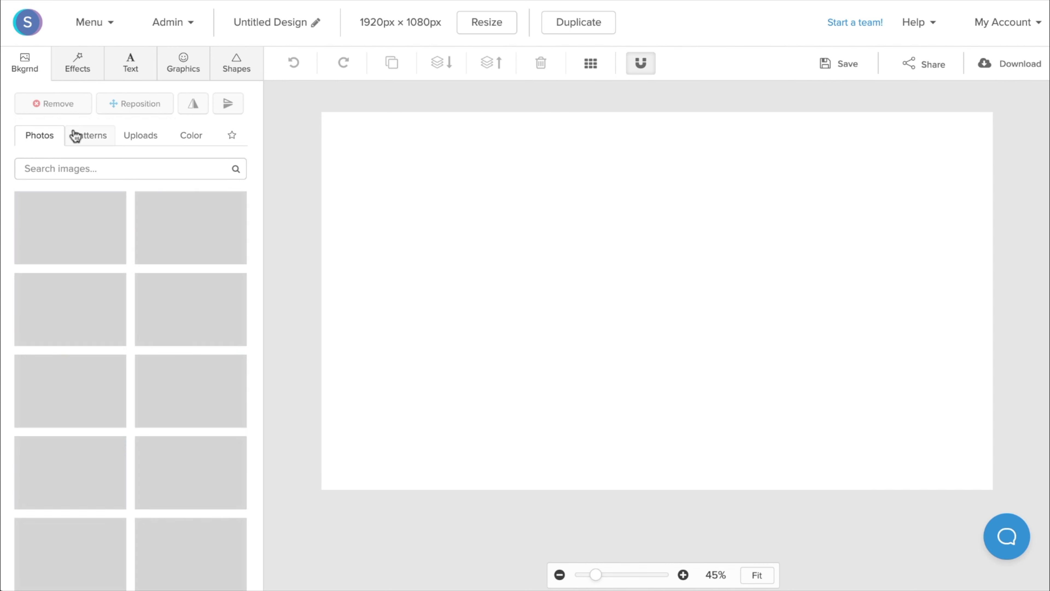
pyautogui.click(80, 139)
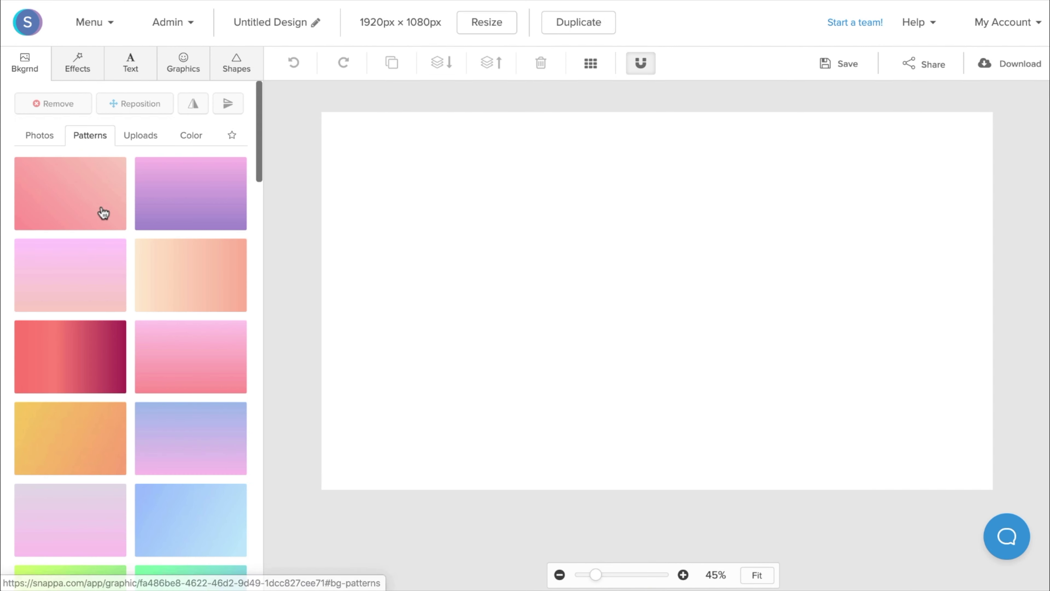
pyautogui.scroll(-5, 174, 409)
pyautogui.scroll(-10, 174, 409)
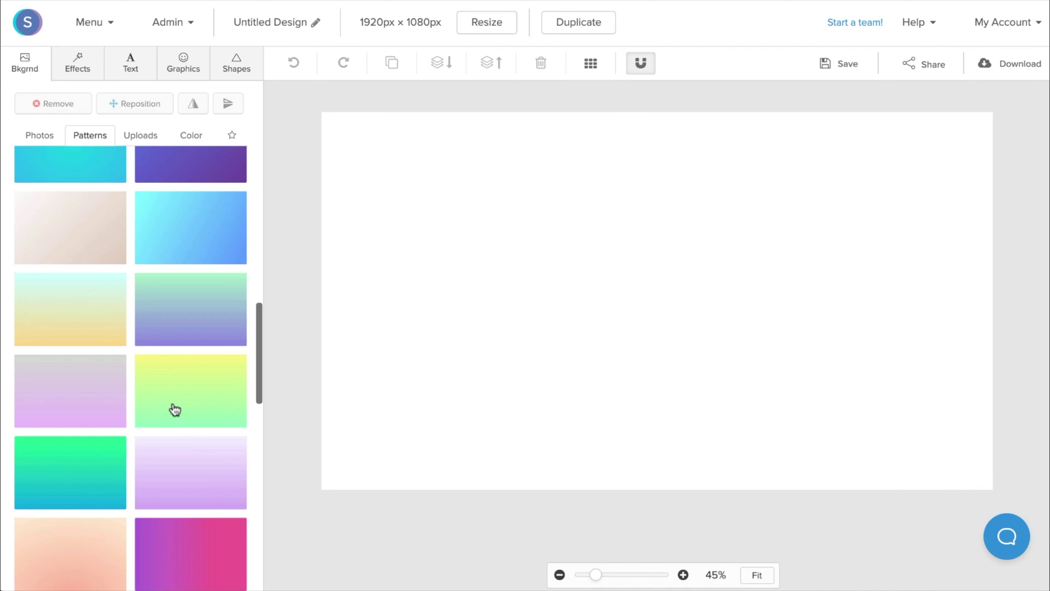
pyautogui.scroll(-8, 174, 409)
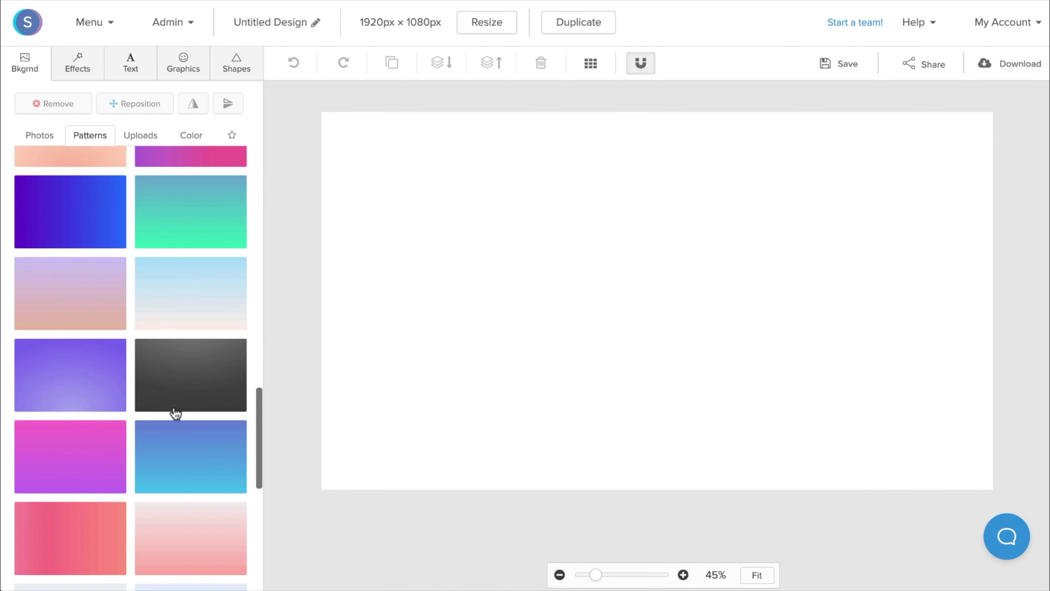
pyautogui.scroll(-2, 176, 413)
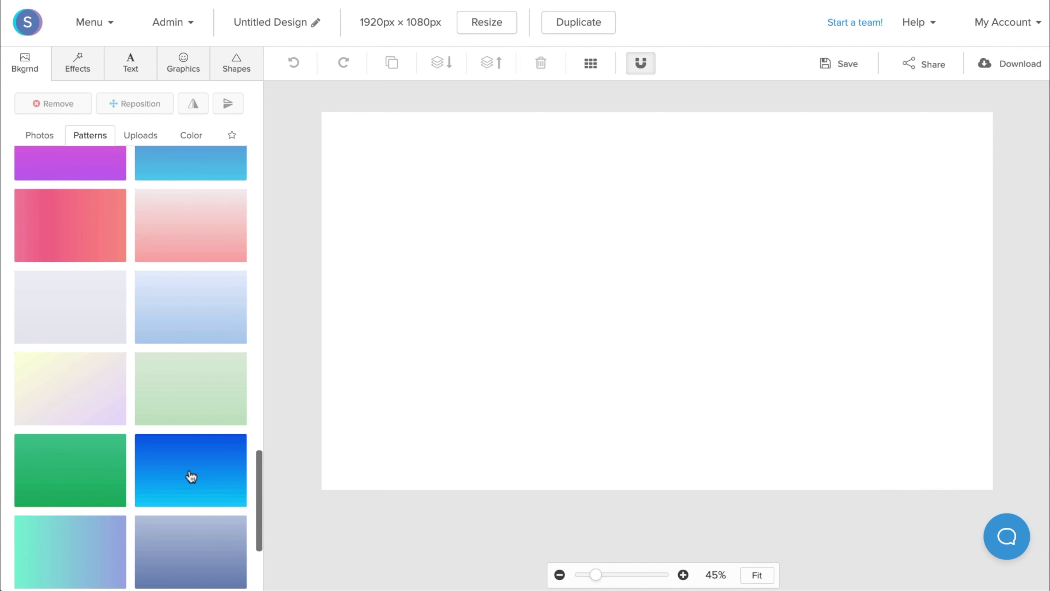
pyautogui.click(191, 477)
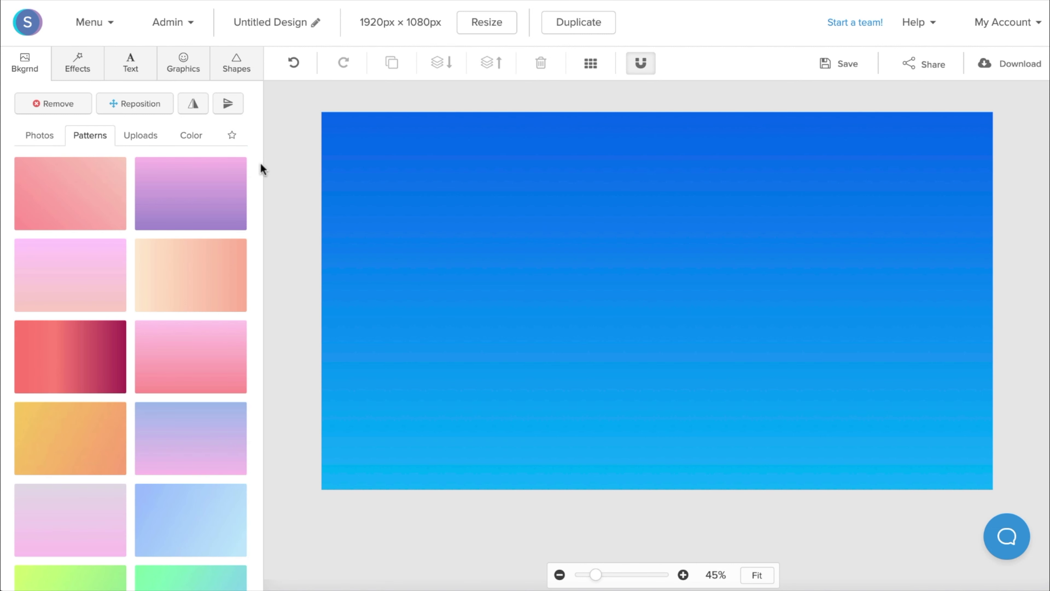
# - Add the white SNAPPA logo from Graphics Uploads to the canvas
pyautogui.click(180, 71)
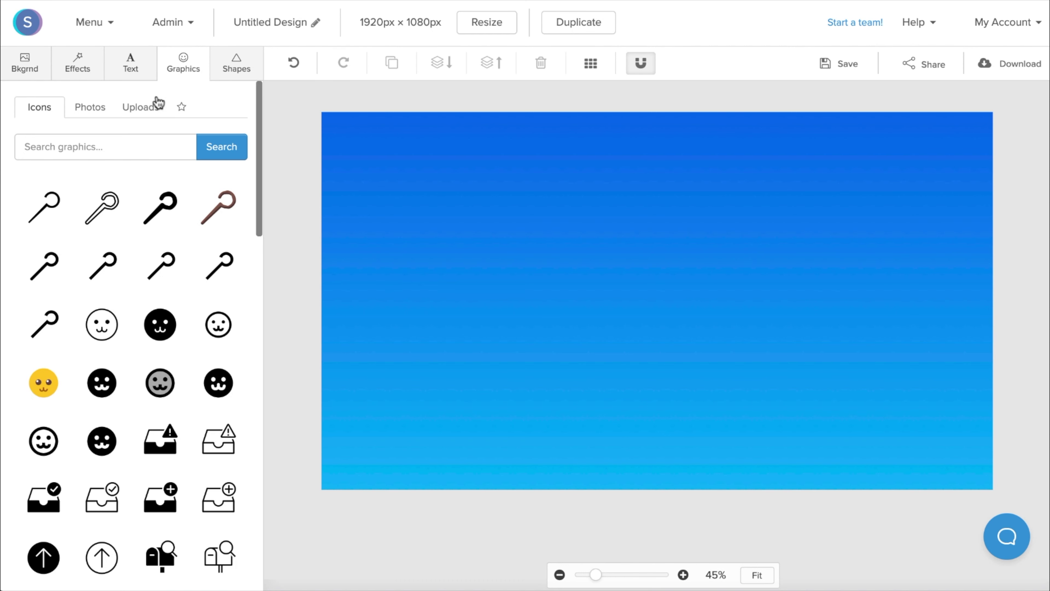
pyautogui.click(151, 110)
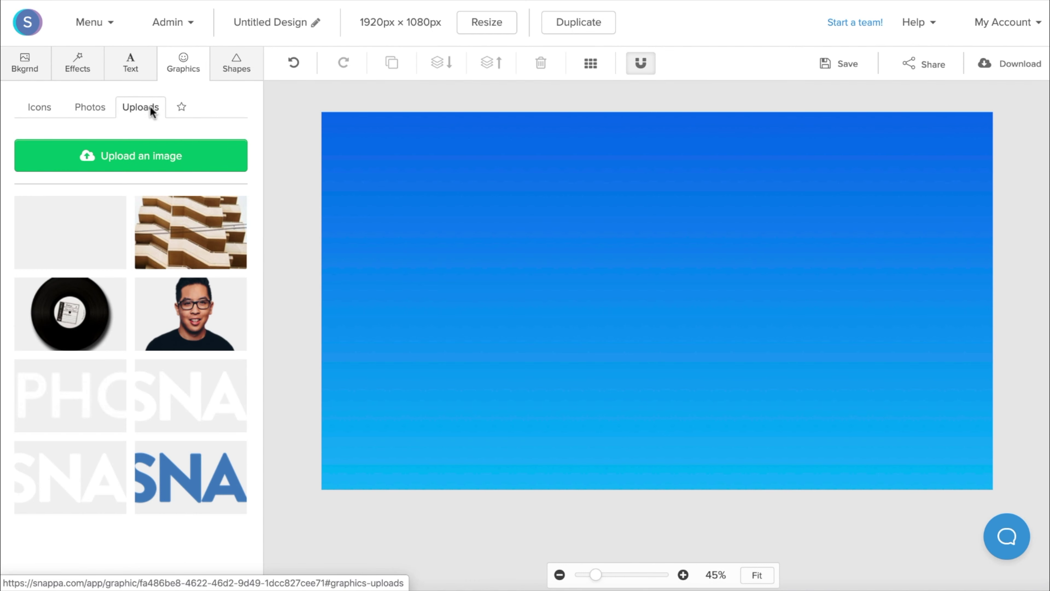
pyautogui.click(174, 166)
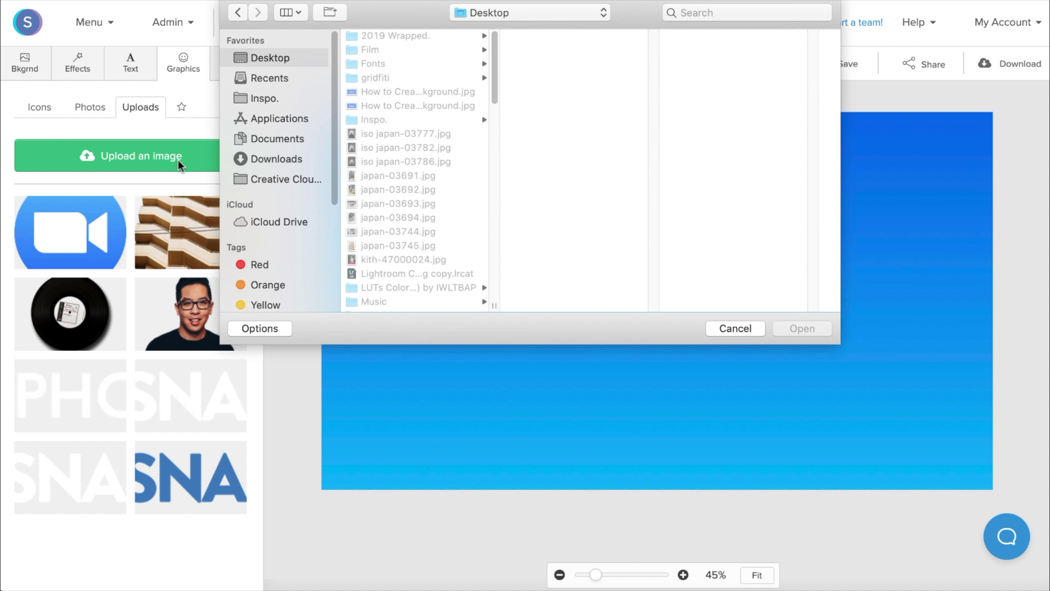
pyautogui.click(737, 333)
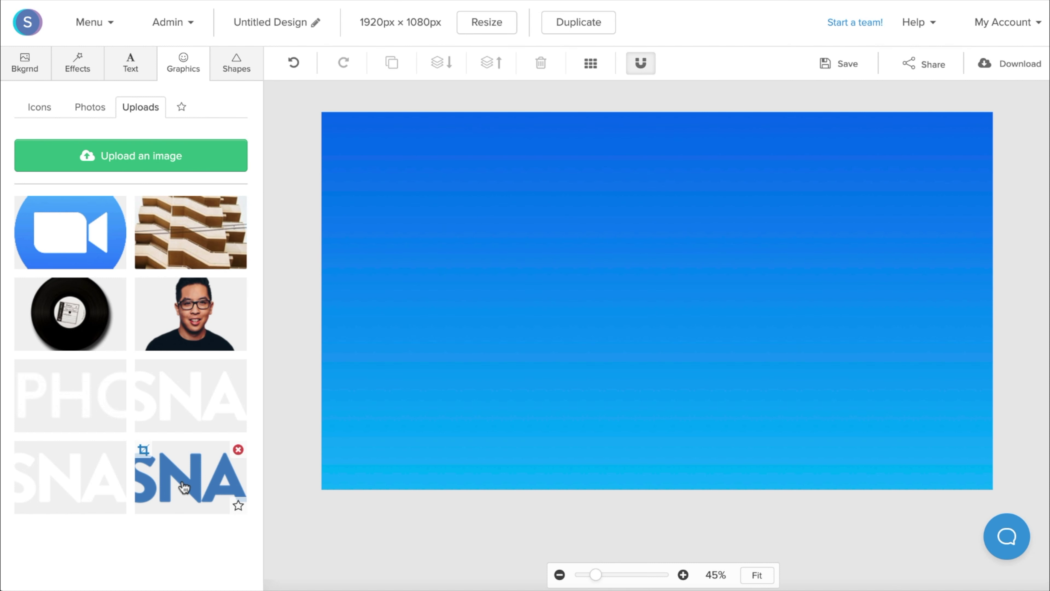
pyautogui.click(182, 416)
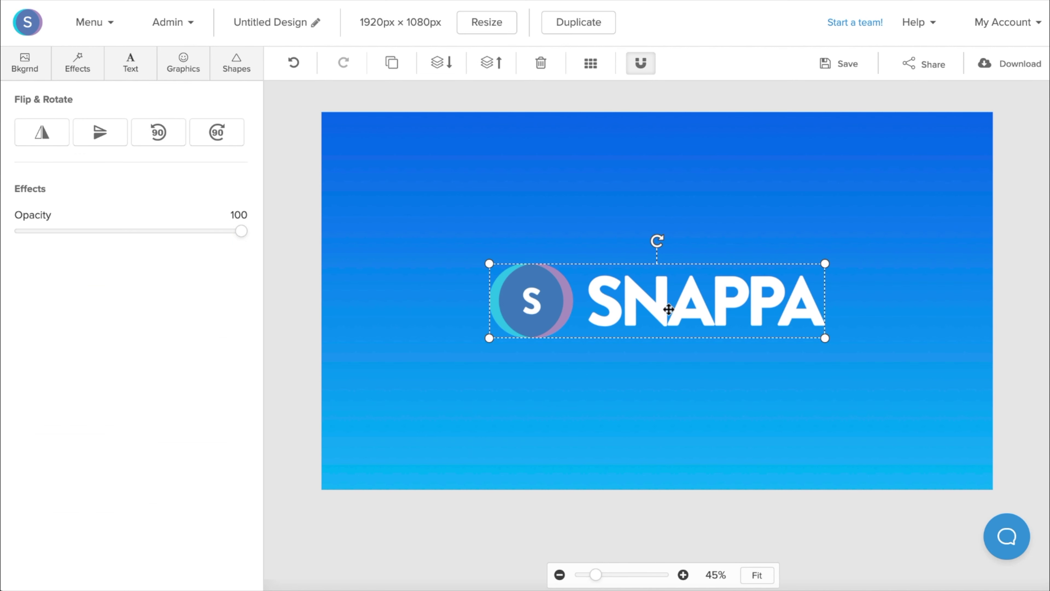
# - Move the logo to the left side of the canvas and shrink it
pyautogui.moveTo(668, 309); pyautogui.dragTo(558, 309)
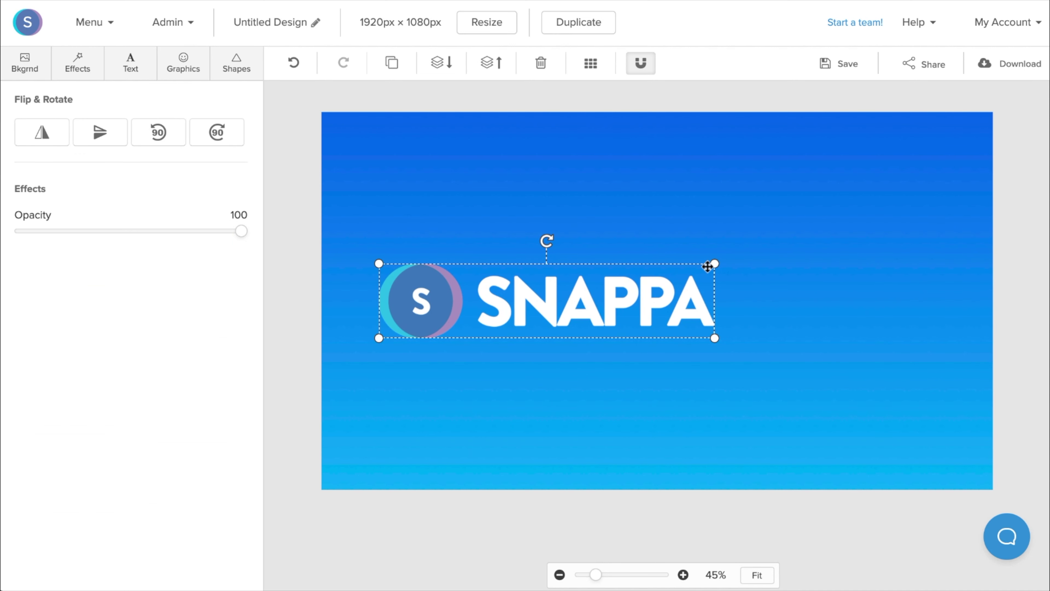
pyautogui.moveTo(715, 264); pyautogui.dragTo(550, 301)
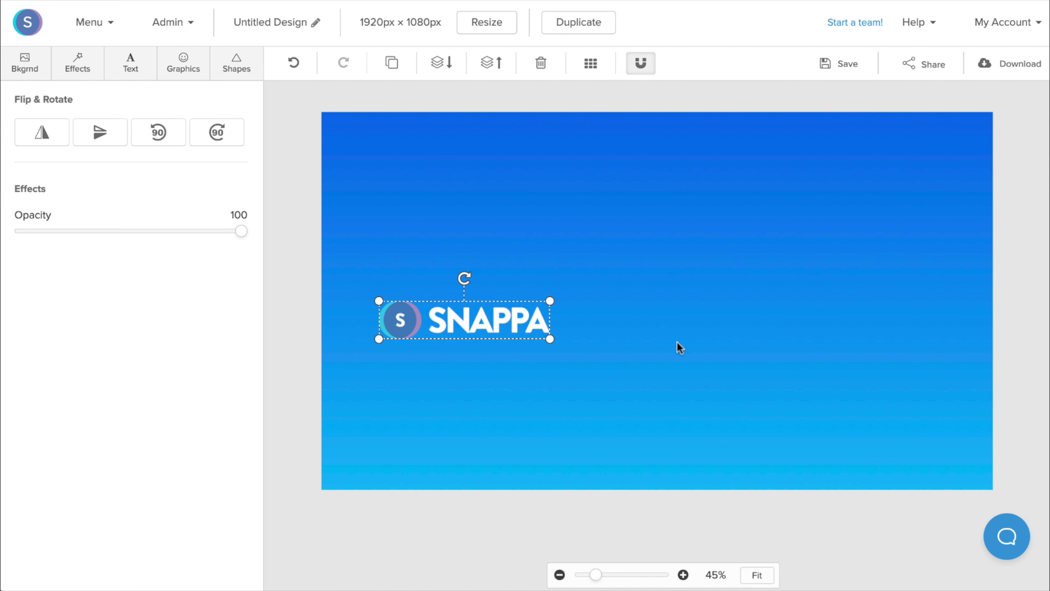
pyautogui.hotkey('ctrl', 'z')
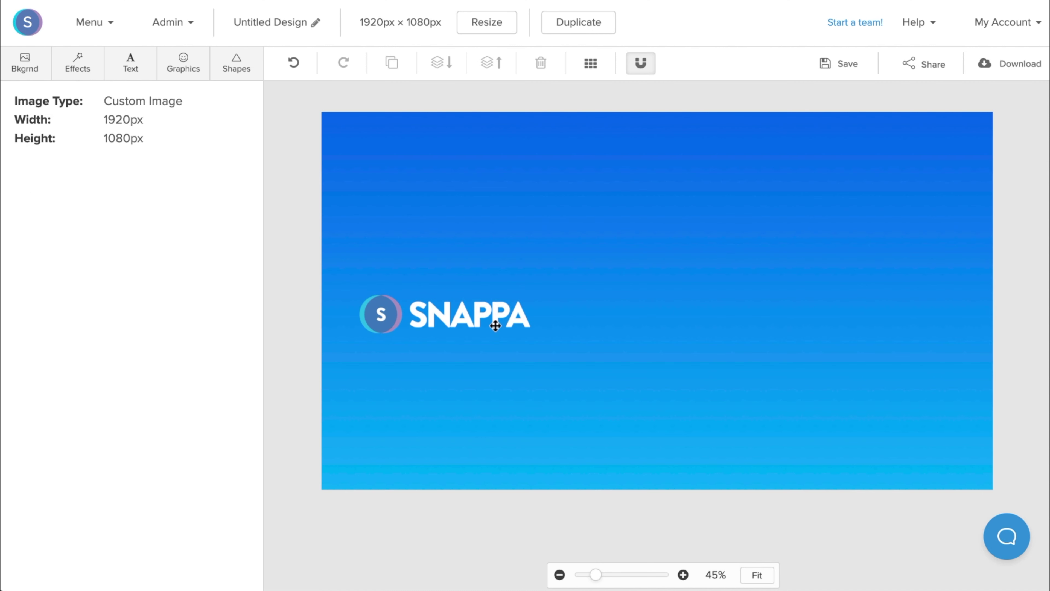
pyautogui.moveTo(495, 326); pyautogui.dragTo(494, 311)
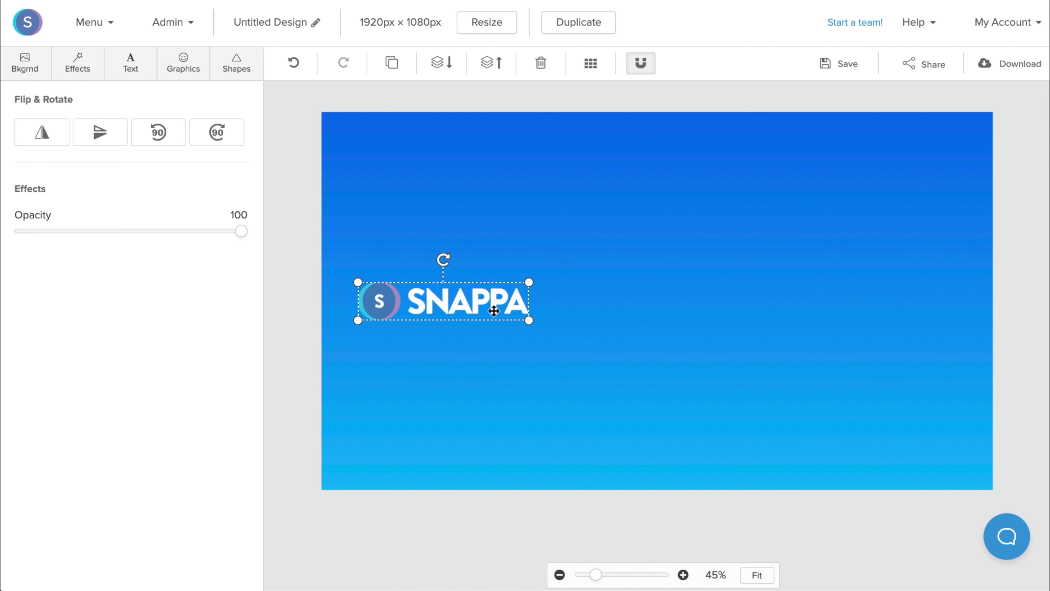
pyautogui.click(134, 74)
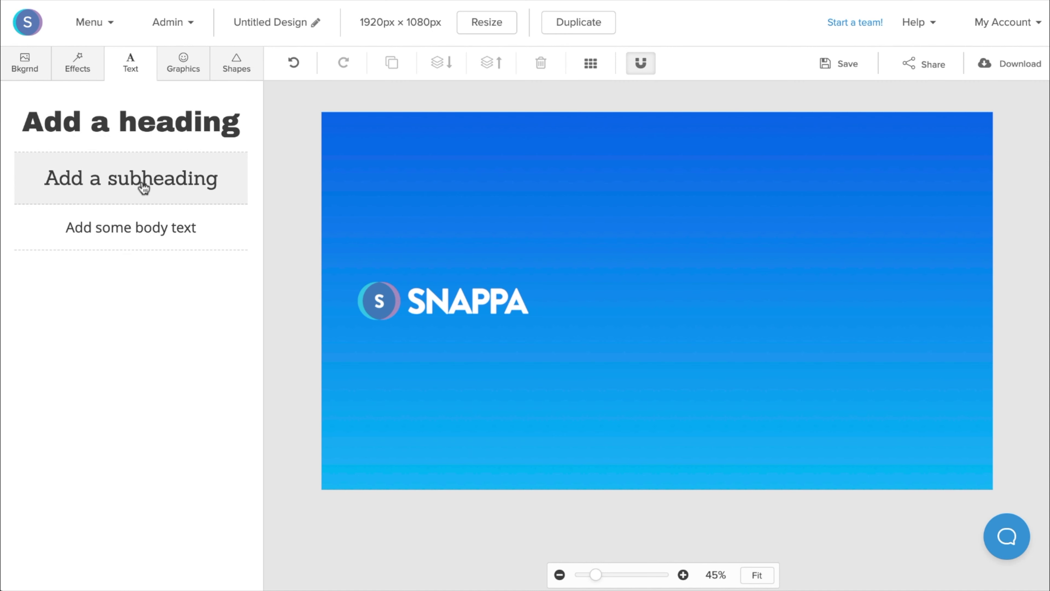
pyautogui.click(136, 176)
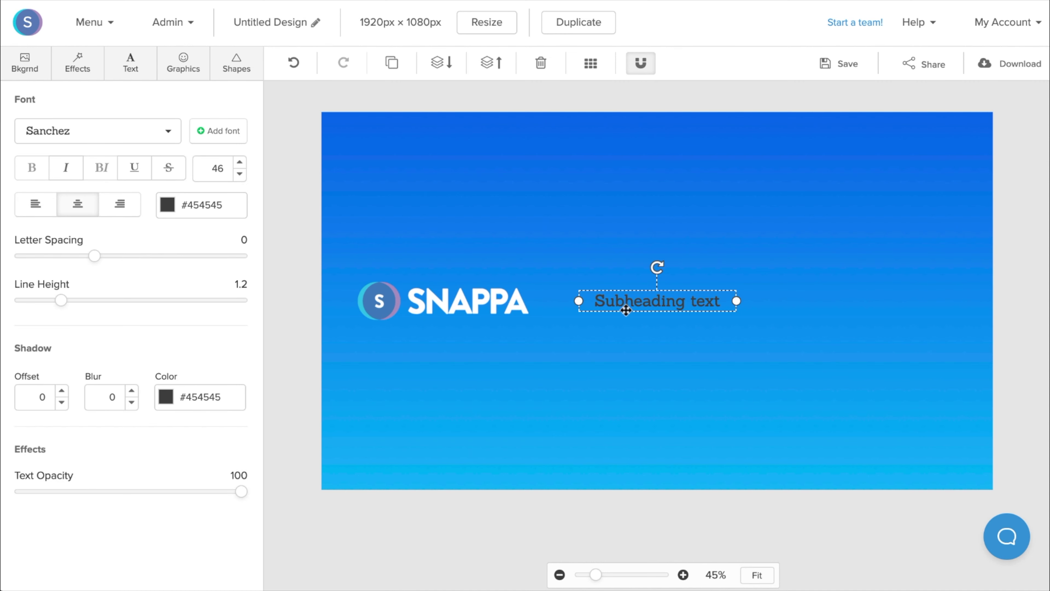
pyautogui.moveTo(623, 304); pyautogui.dragTo(418, 343)
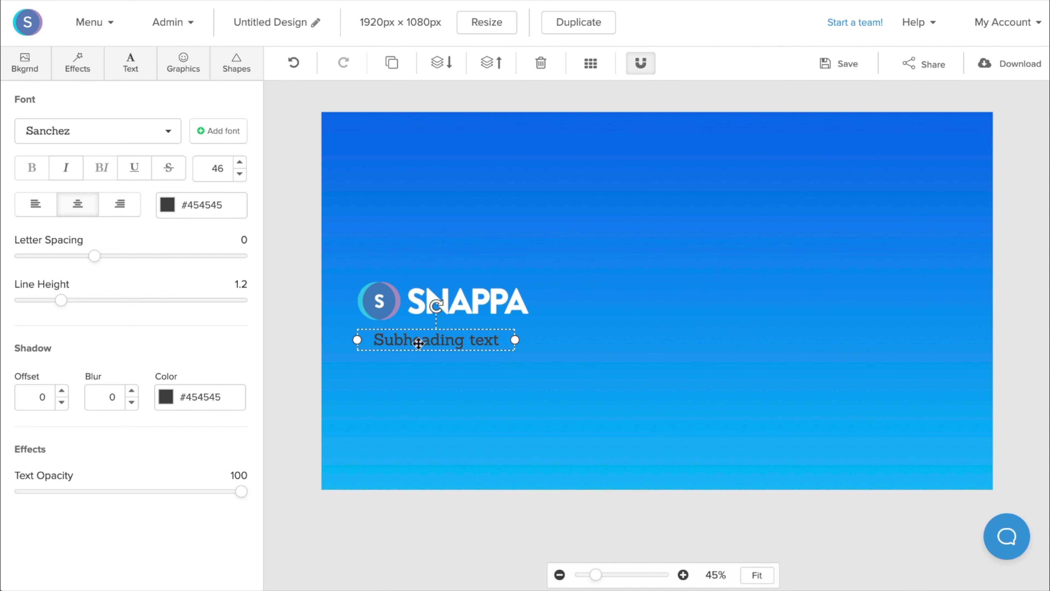
pyautogui.doubleClick(418, 342)
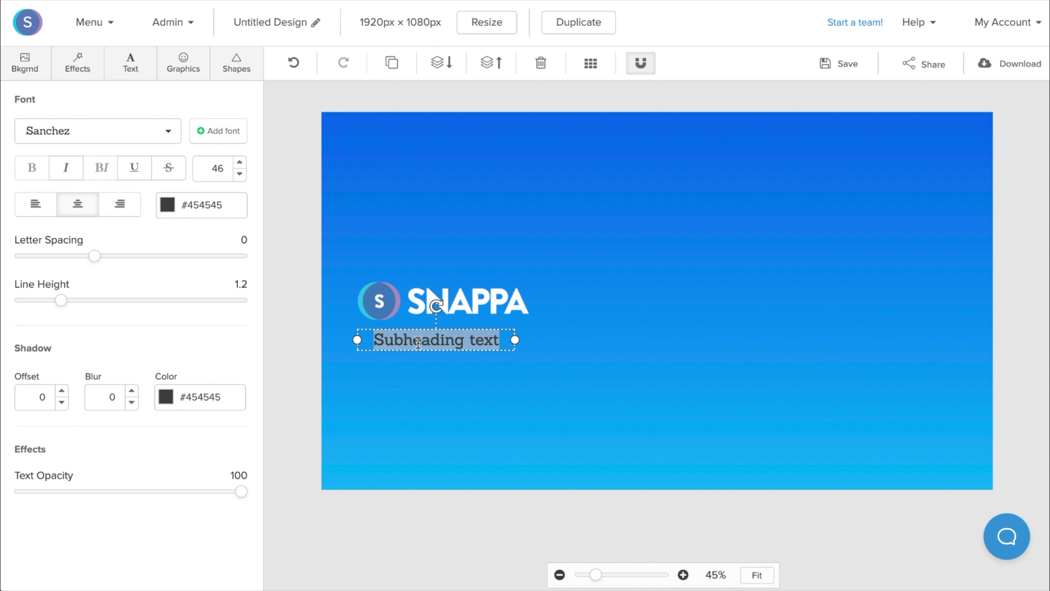
pyautogui.write('www.')
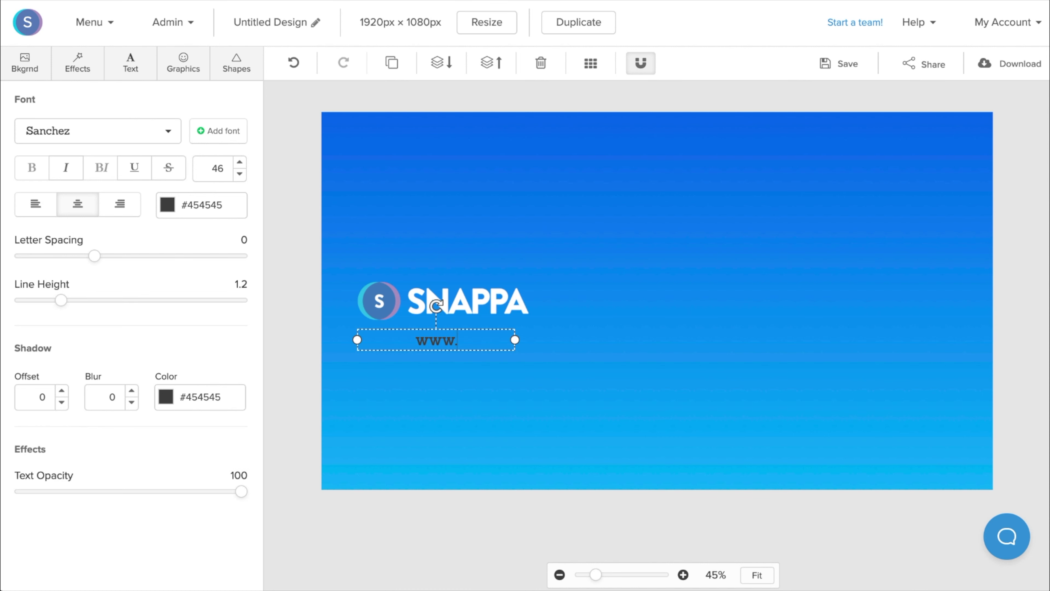
pyautogui.write('snappa')
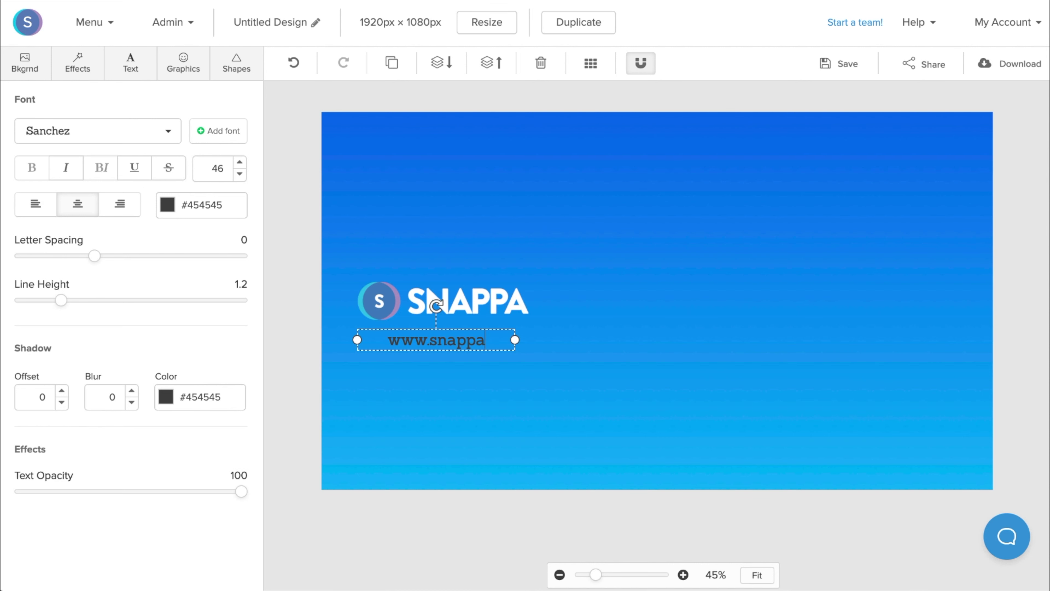
pyautogui.write('.com')
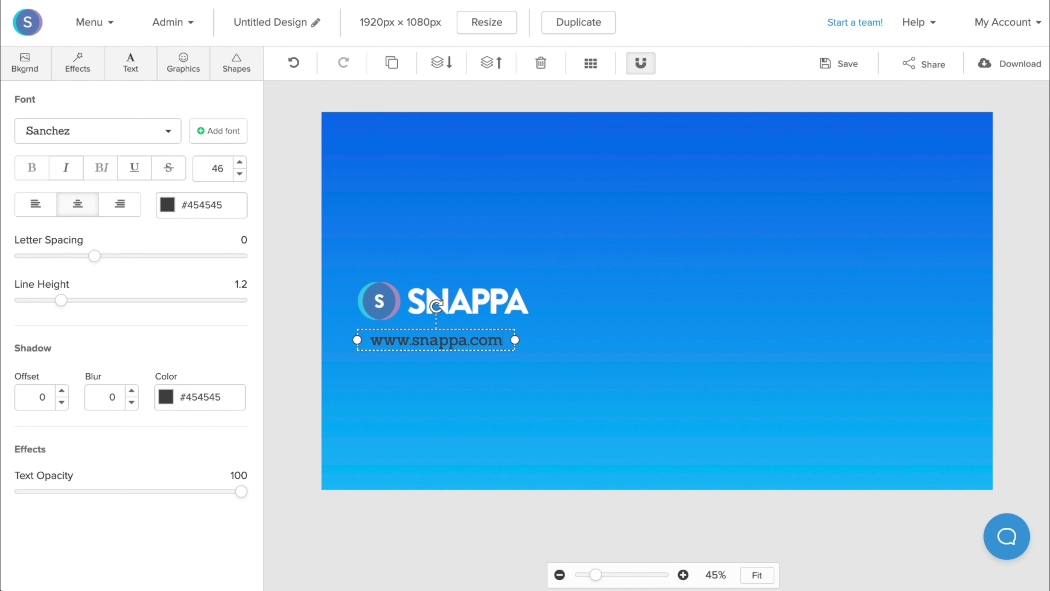
# - Style the URL text in white Signika at font size 53
pyautogui.click(147, 136)
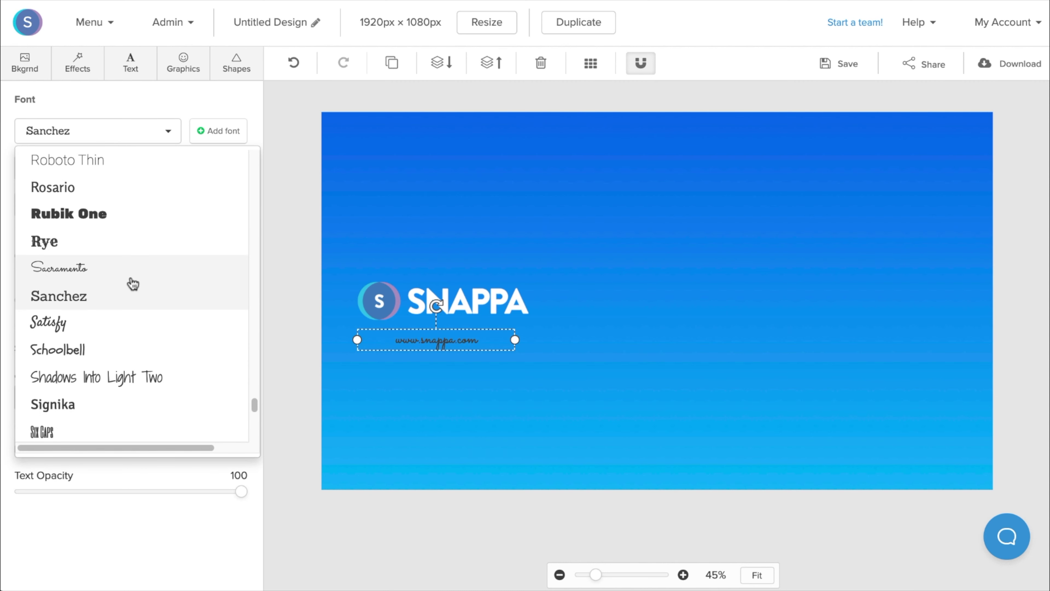
pyautogui.click(140, 403)
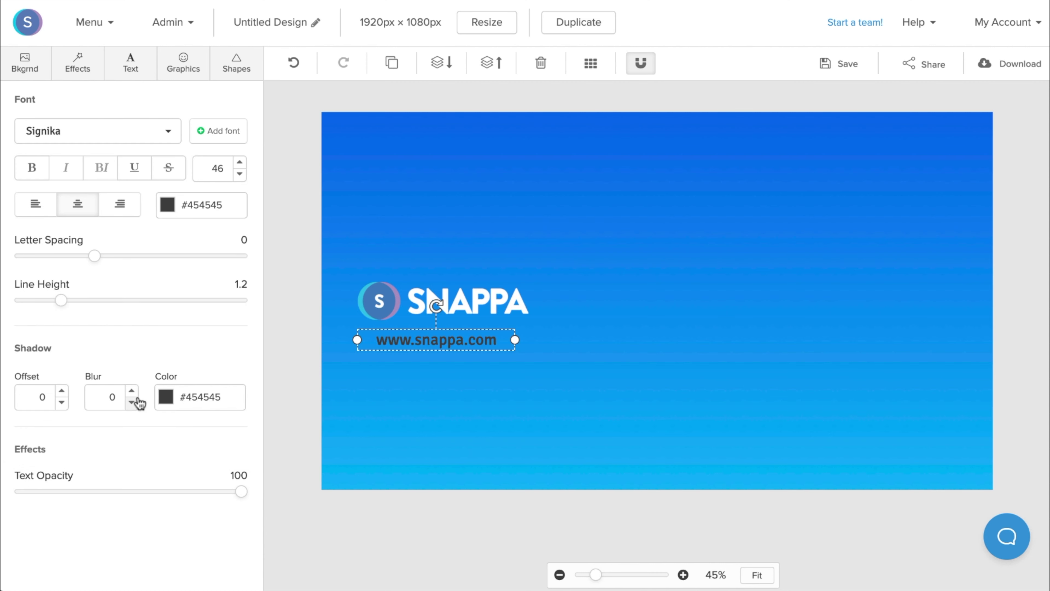
pyautogui.click(168, 207)
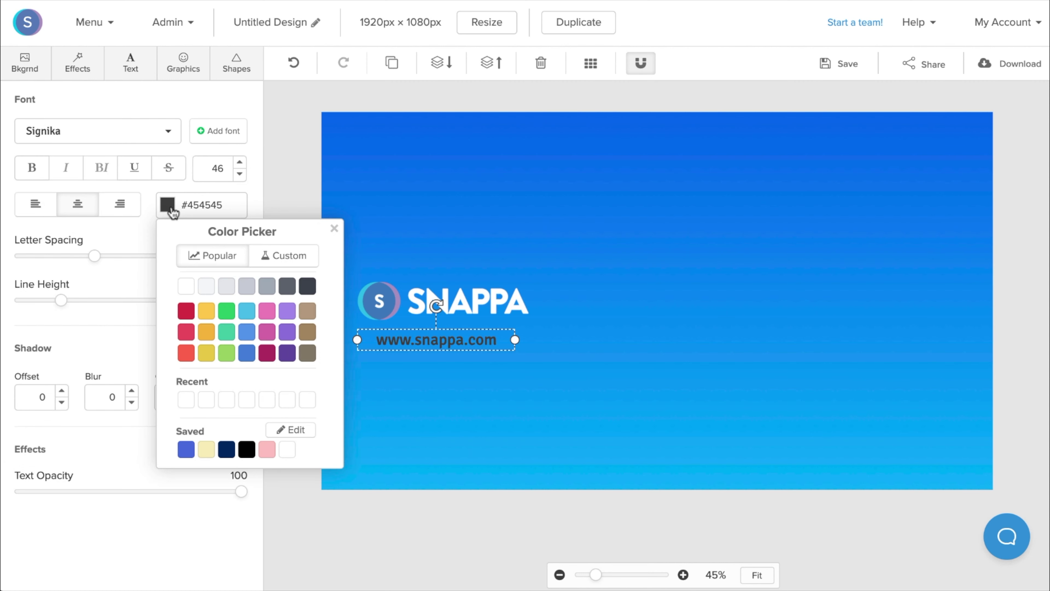
pyautogui.click(188, 289)
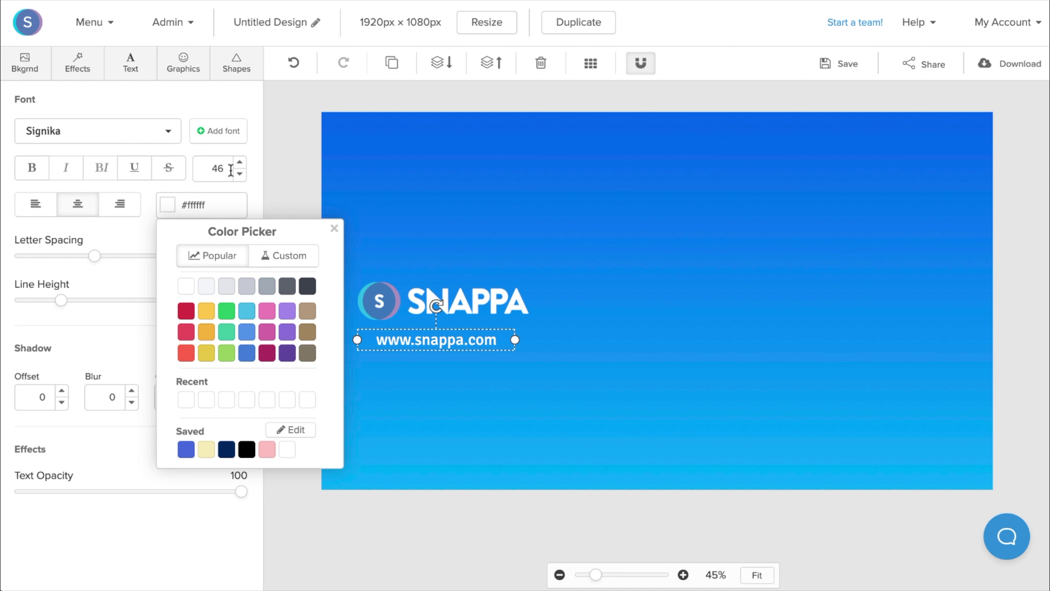
pyautogui.click(239, 163)
pyautogui.click(239, 162)
pyautogui.click(239, 162)
pyautogui.click(239, 163)
pyautogui.click(239, 162)
pyautogui.click(240, 163)
pyautogui.click(239, 163)
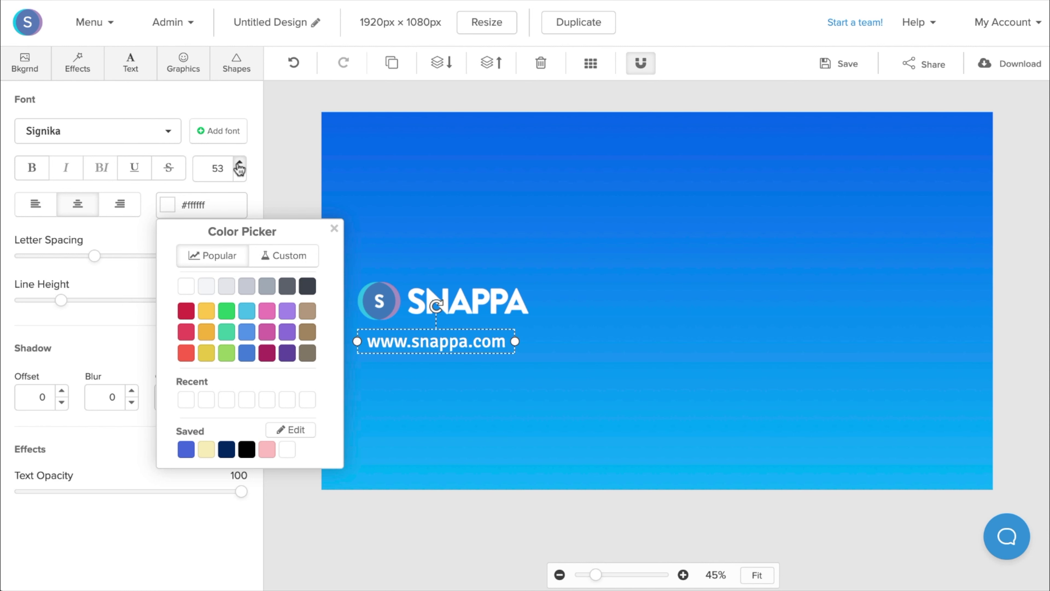
pyautogui.click(394, 386)
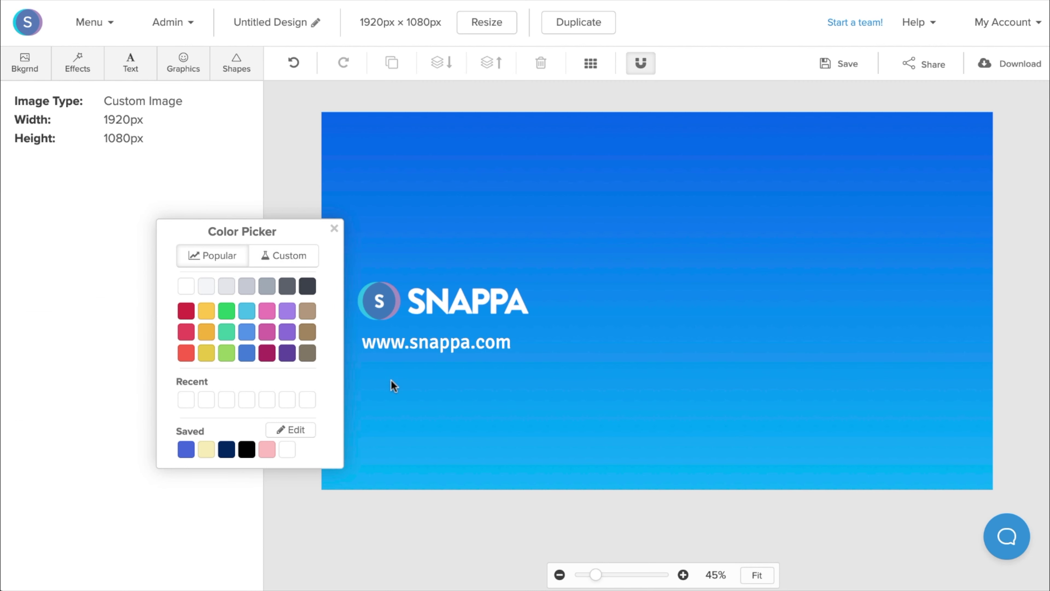
pyautogui.moveTo(415, 344); pyautogui.dragTo(868, 314)
pyautogui.click(805, 532)
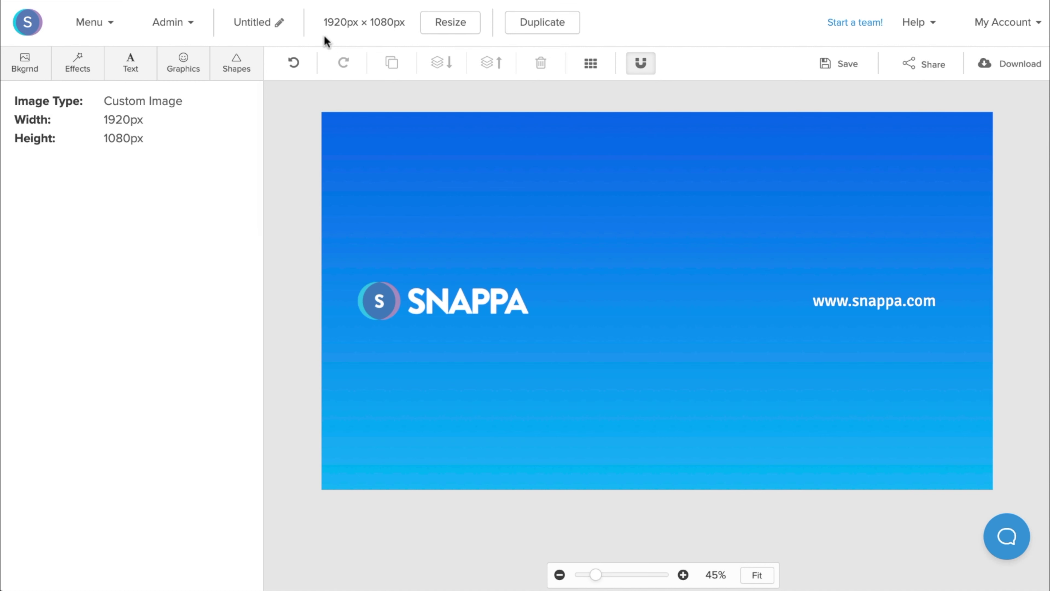
pyautogui.click(279, 22)
pyautogui.write('Zoom Background')
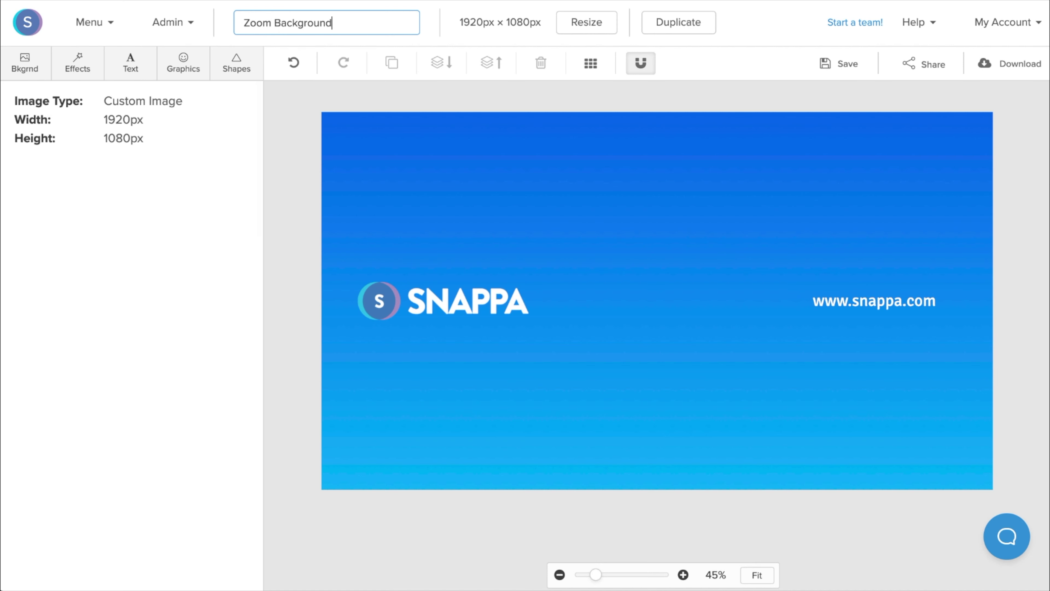
pyautogui.press('Return')
pyautogui.click(823, 65)
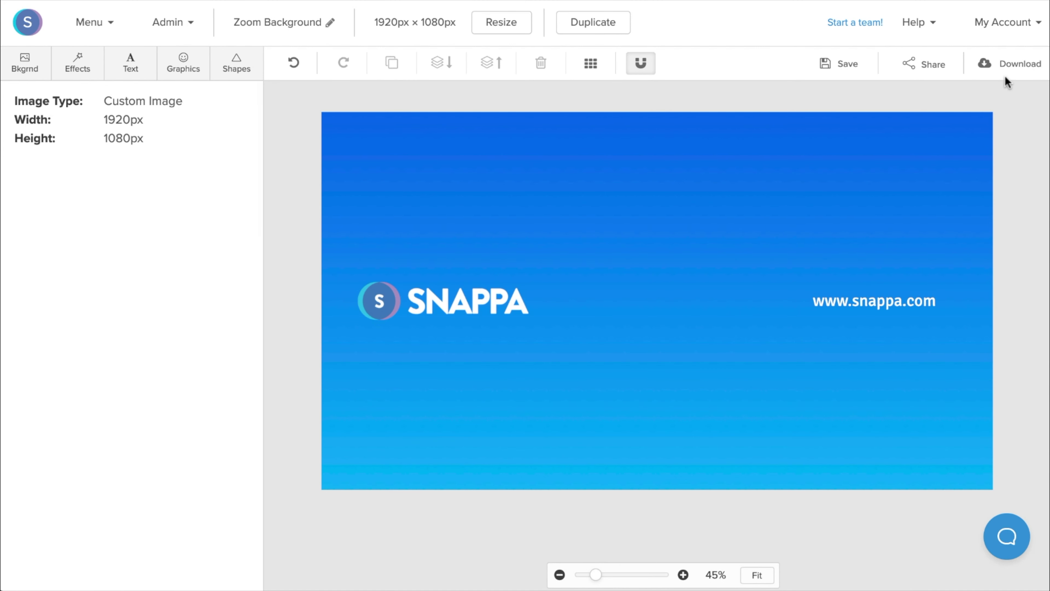
# - Download the design as a Retina JPG (2x size) into the Downloads folder
pyautogui.click(1009, 66)
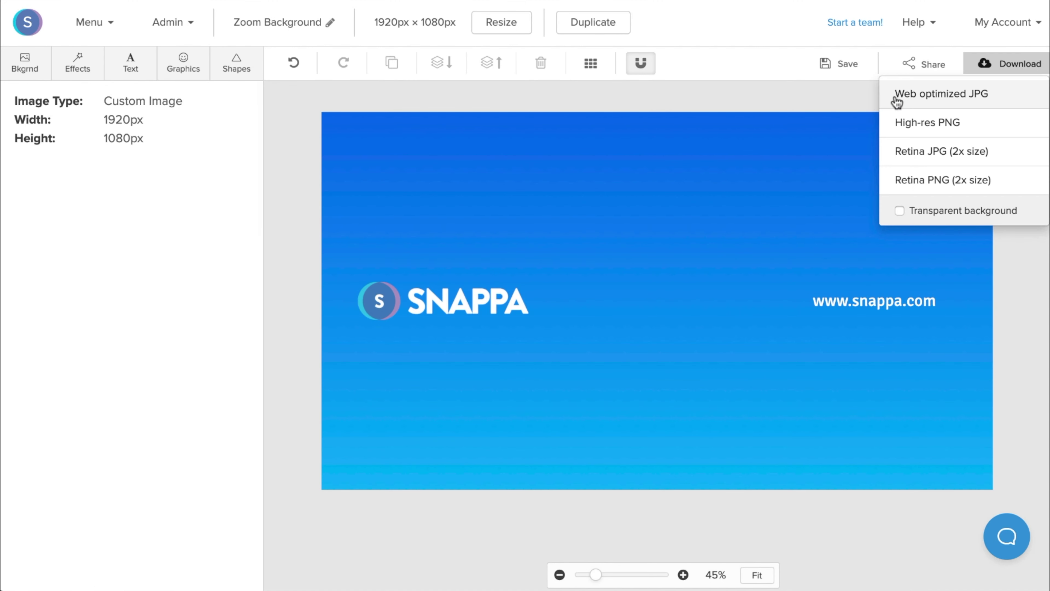
pyautogui.click(922, 152)
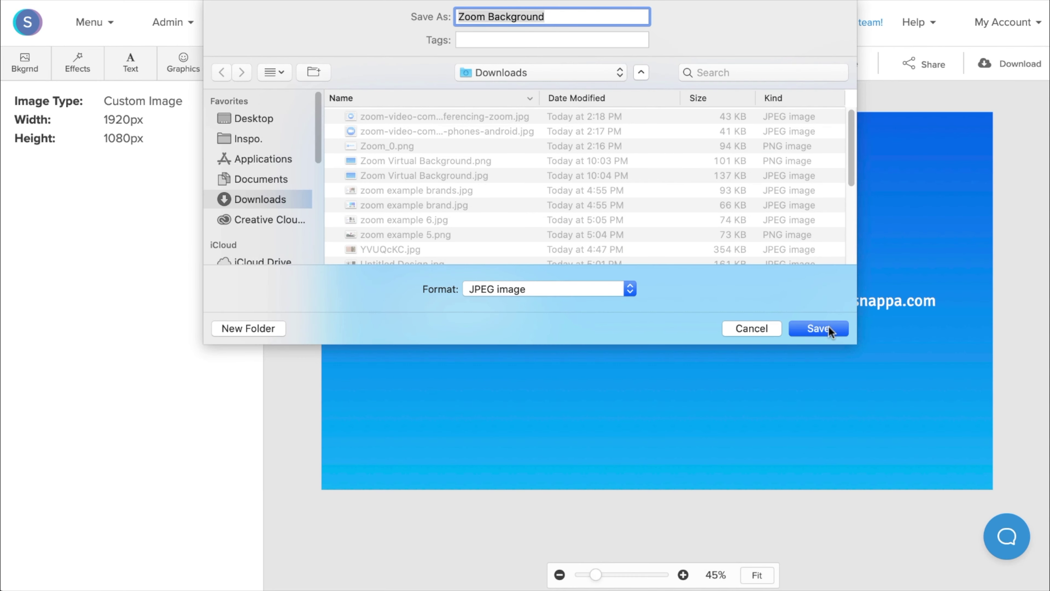
pyautogui.click(828, 327)
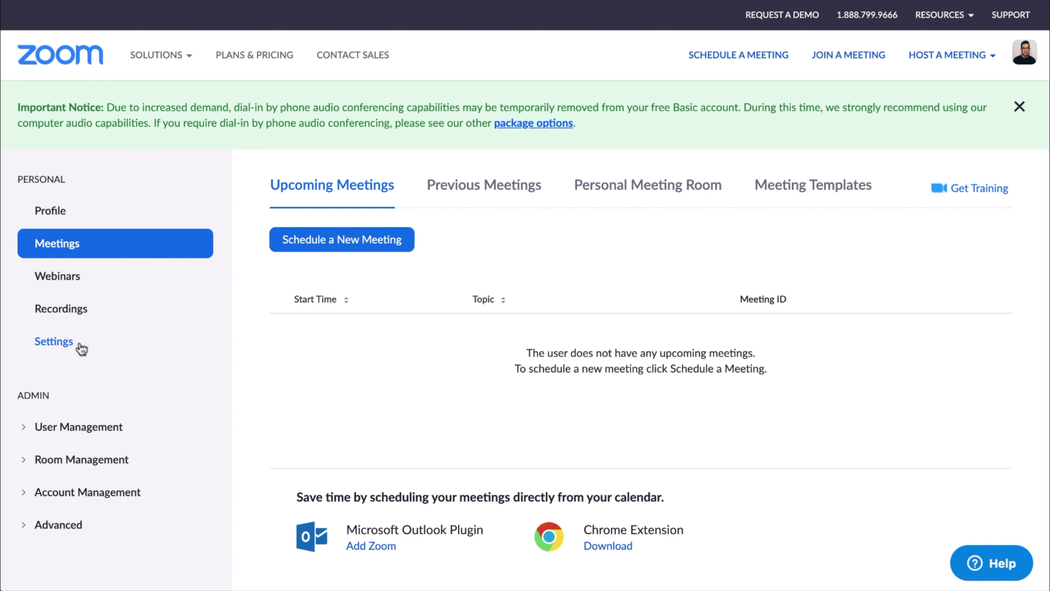
# - In Zoom's web Settings, go to In Meeting (Advanced) and check that Virtual background is enabled
pyautogui.click(54, 341)
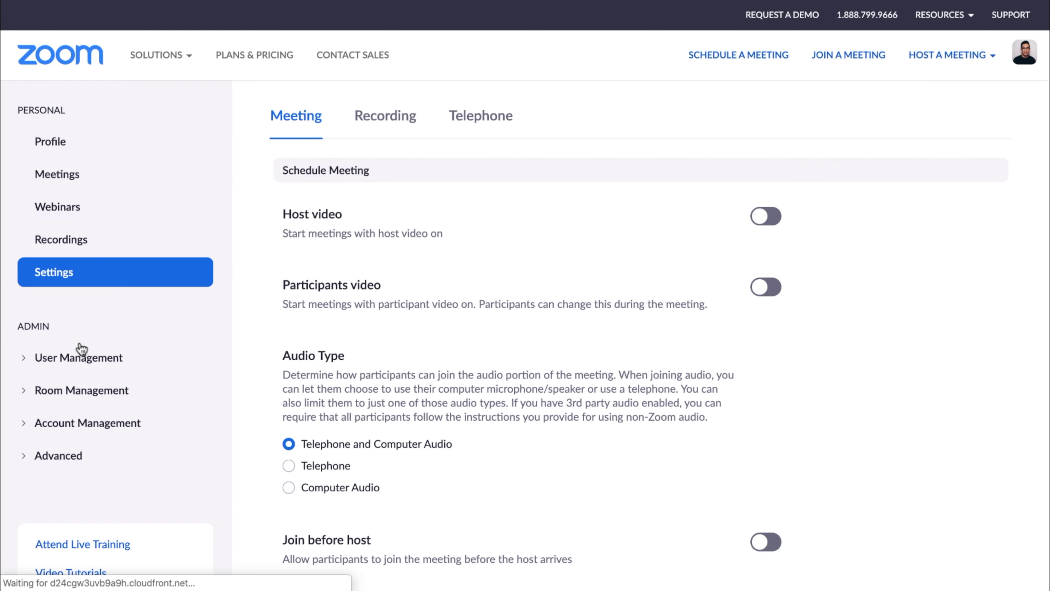
pyautogui.click(292, 297)
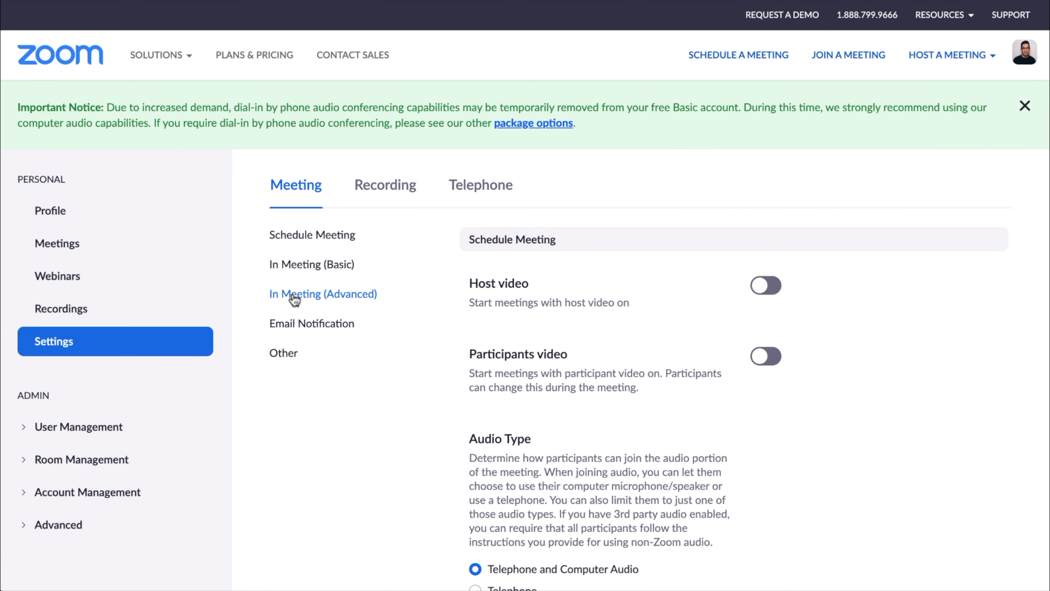
pyautogui.scroll(-5, 393, 397)
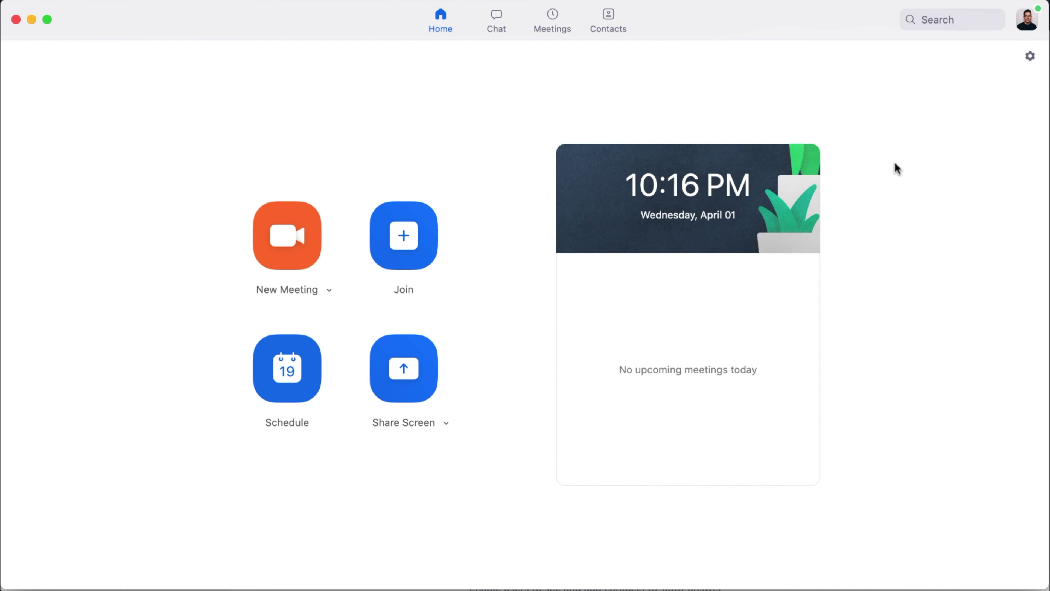
# - Add Zoom Background.jpg from Downloads as the virtual background and turn off video mirroring
pyautogui.click(1031, 58)
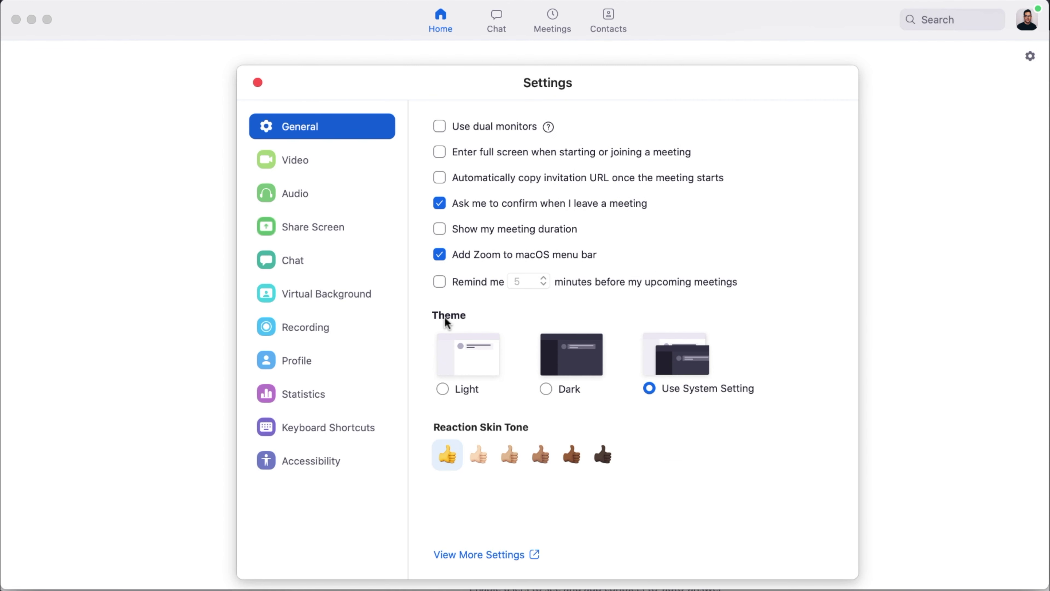
pyautogui.click(351, 297)
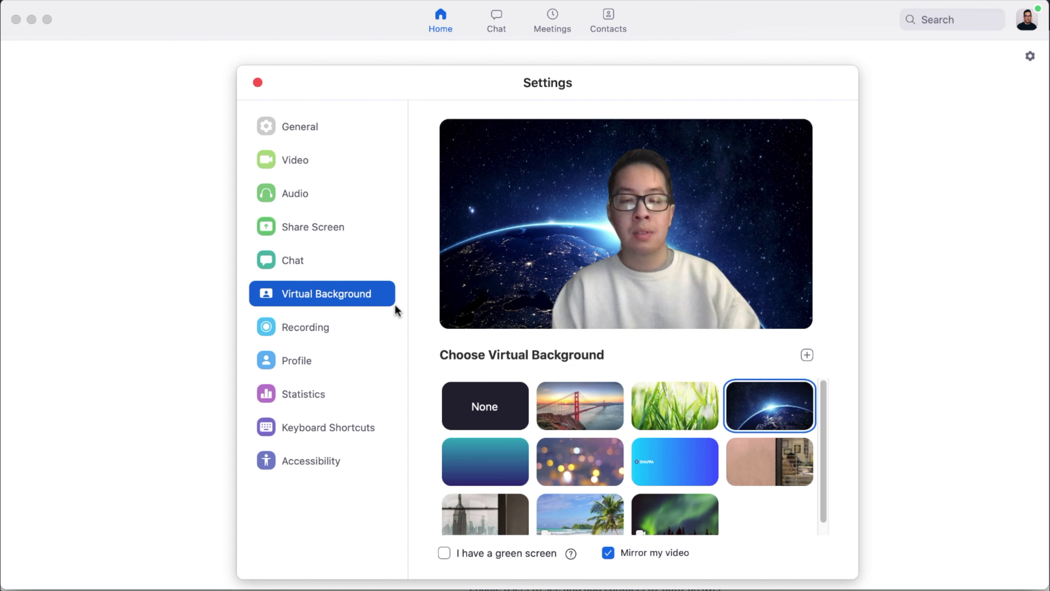
pyautogui.click(810, 356)
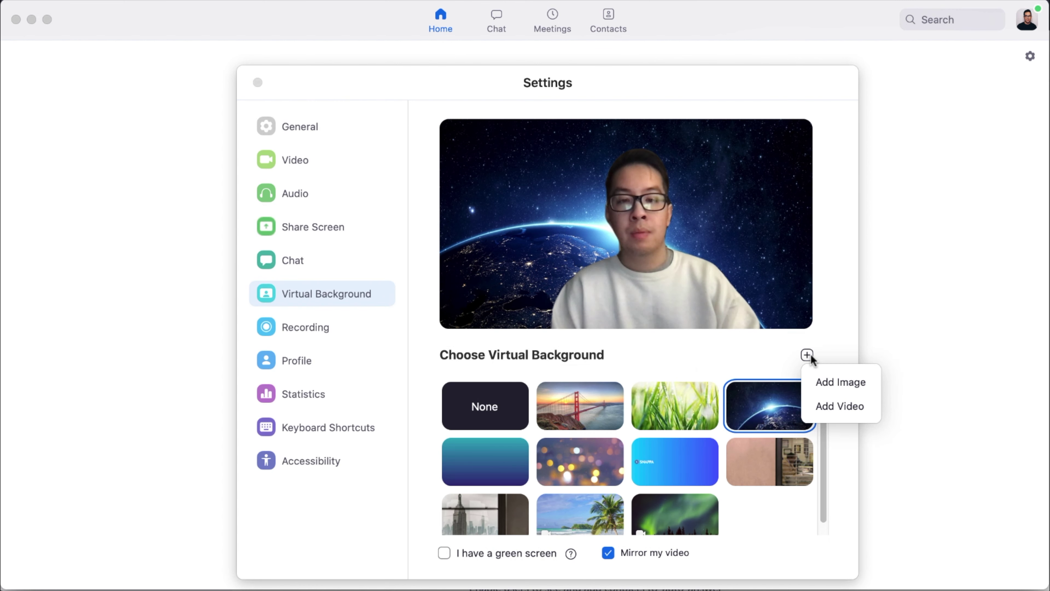
pyautogui.click(824, 381)
pyautogui.click(410, 321)
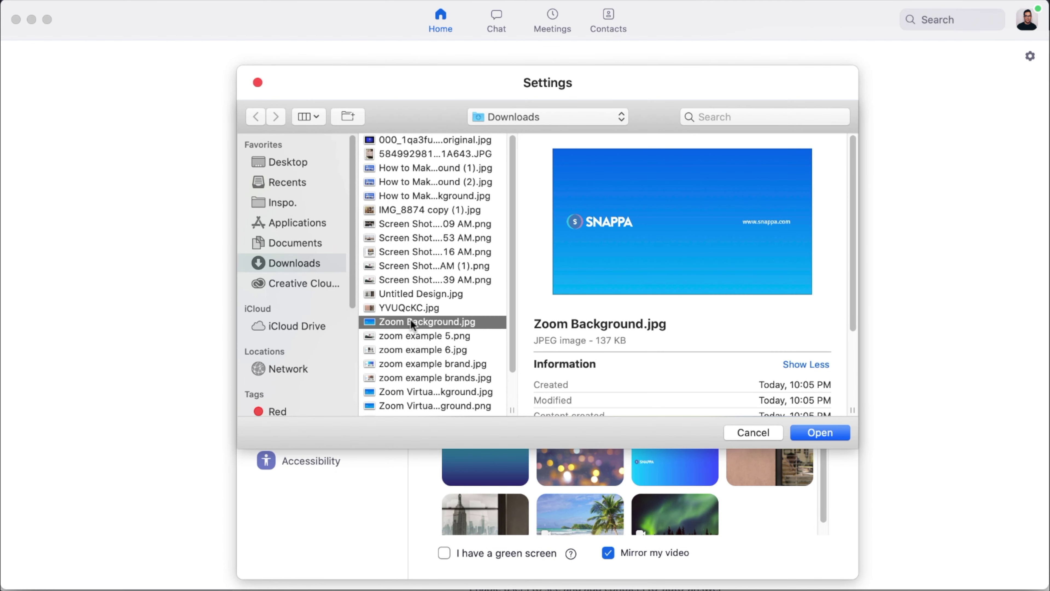
pyautogui.click(814, 430)
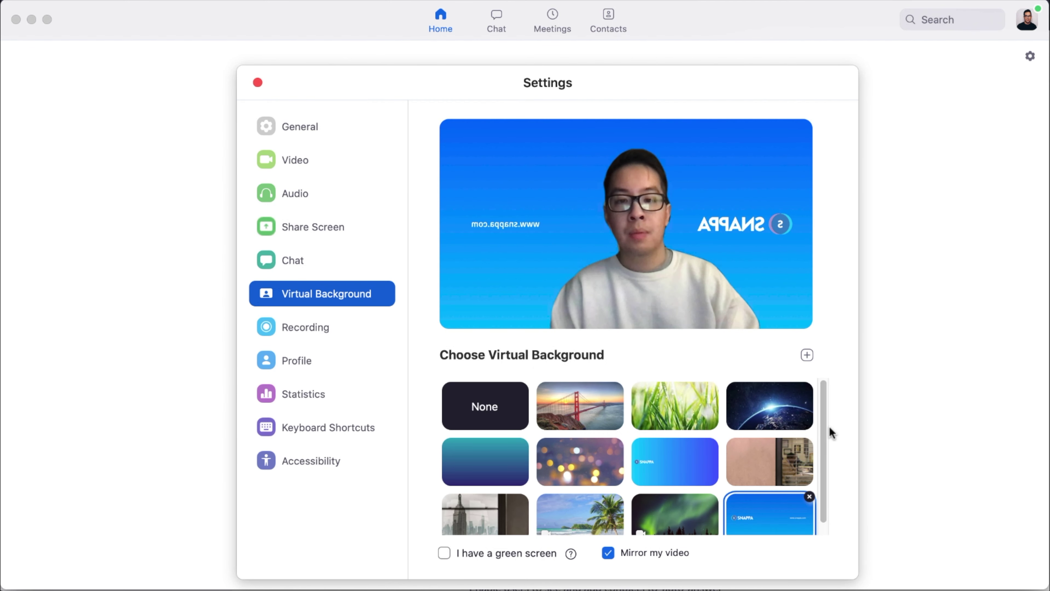
pyautogui.click(606, 553)
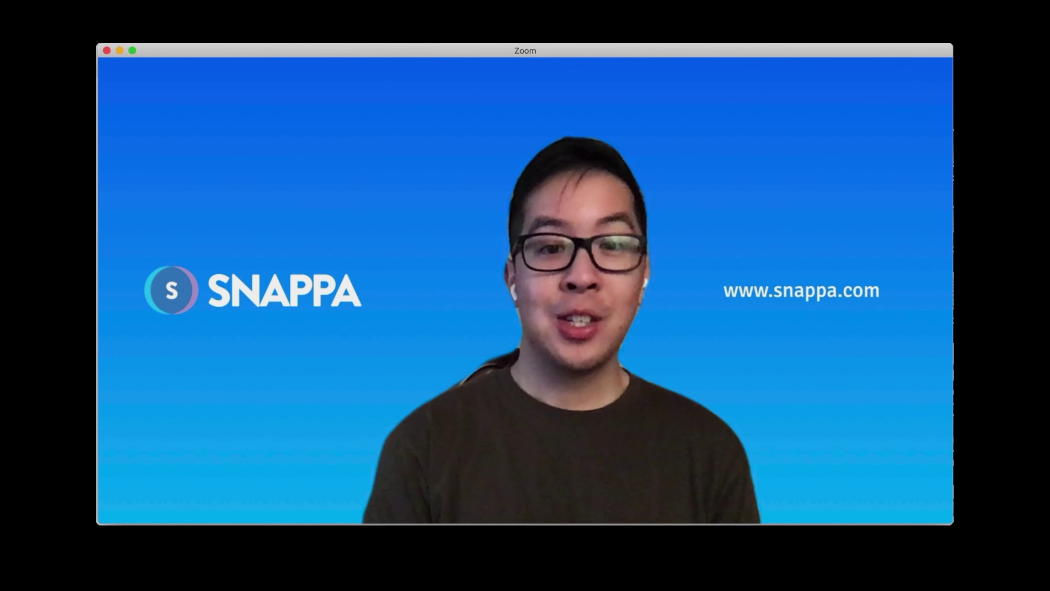